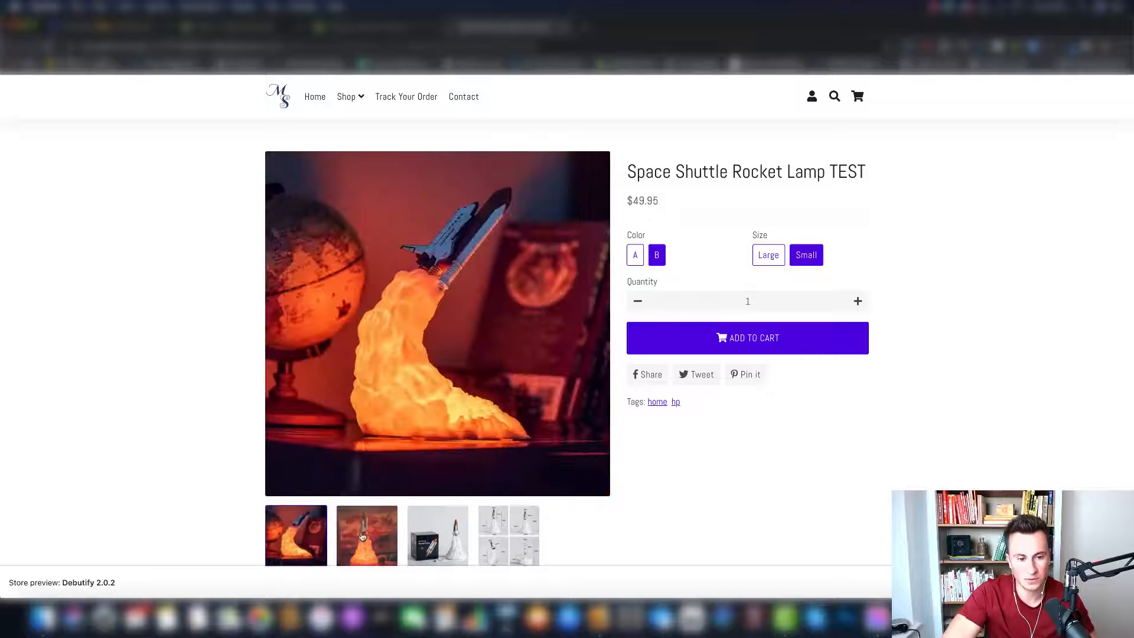
- Examine the Space Shuttle Rocket Lamp TEST store preview, including its gallery photos, title, variant options, review section and similar products
left_click(369, 534)
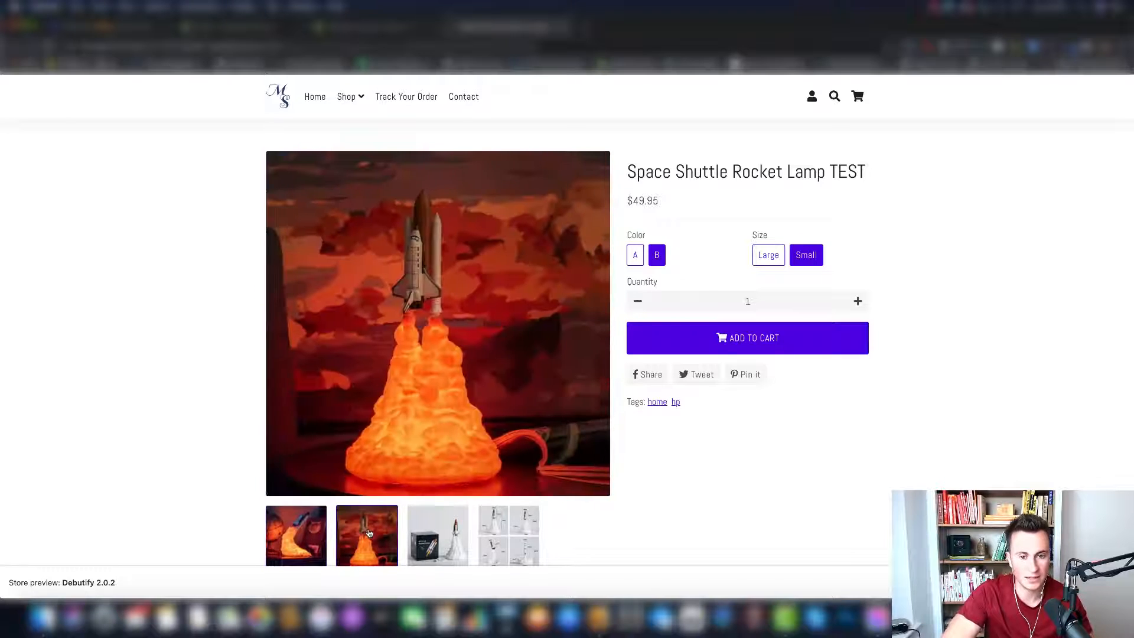
left_click(444, 523)
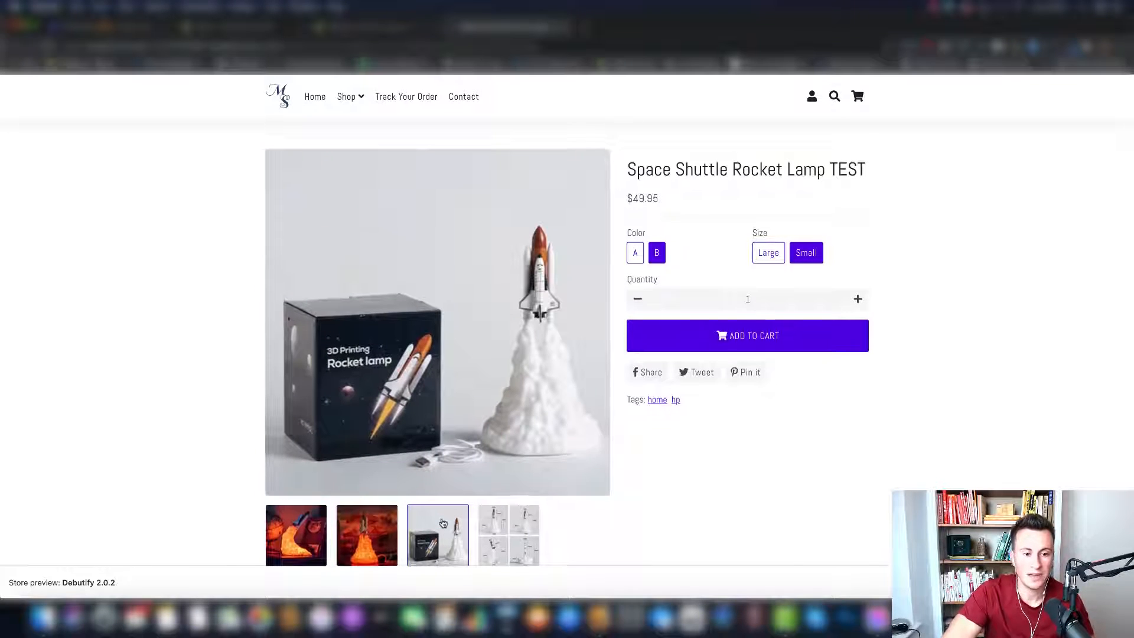
scroll(443, 522, "down", 1)
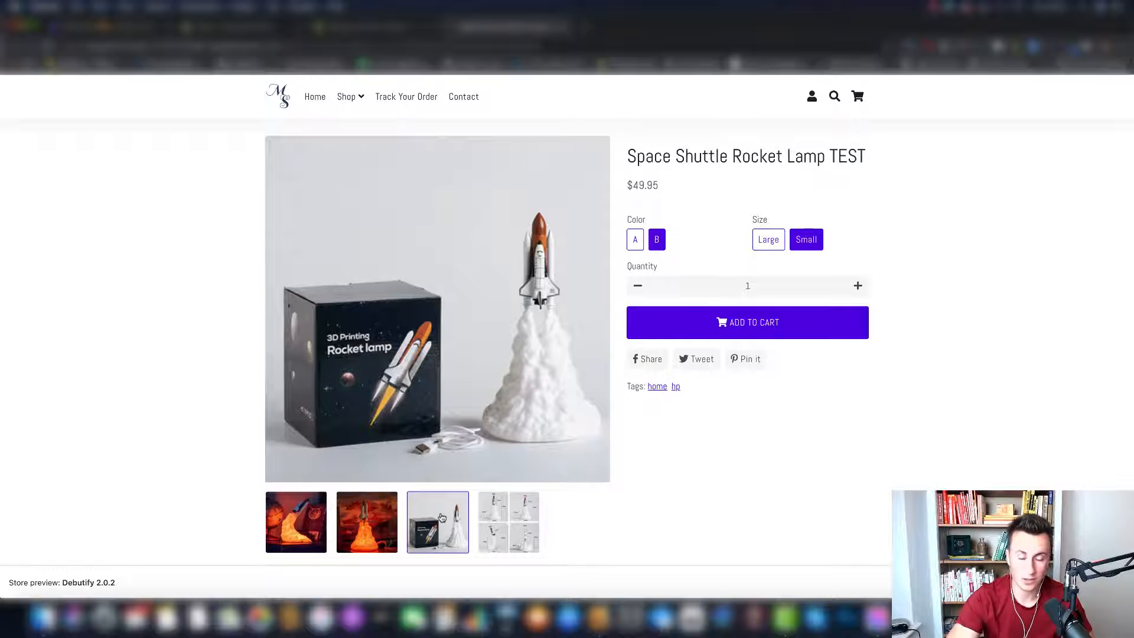
left_click(519, 536)
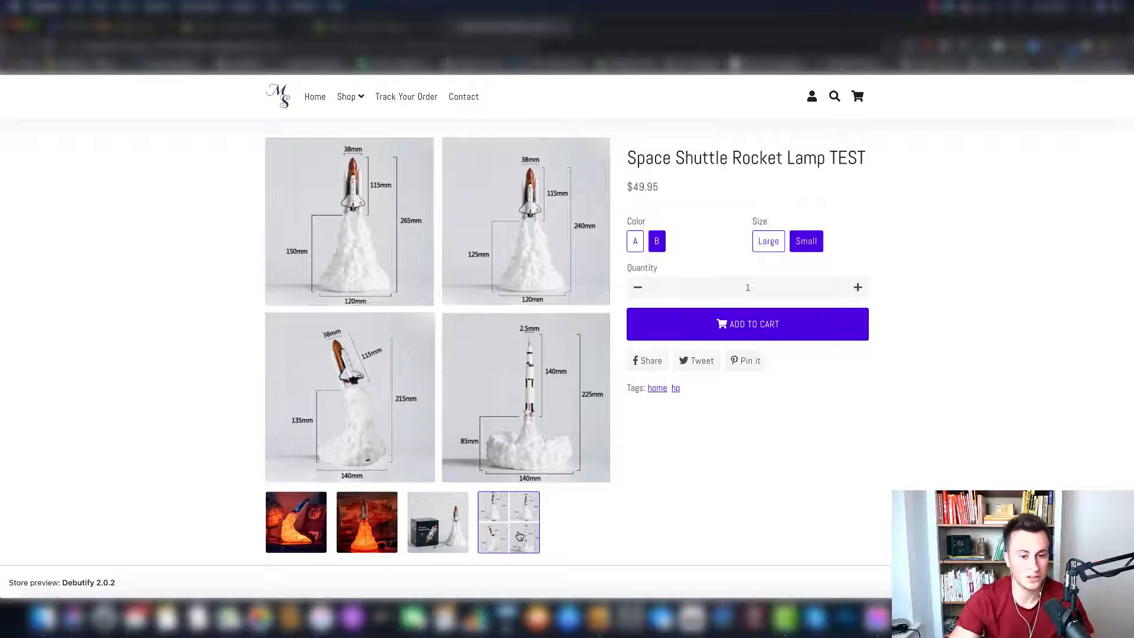
left_click(367, 526)
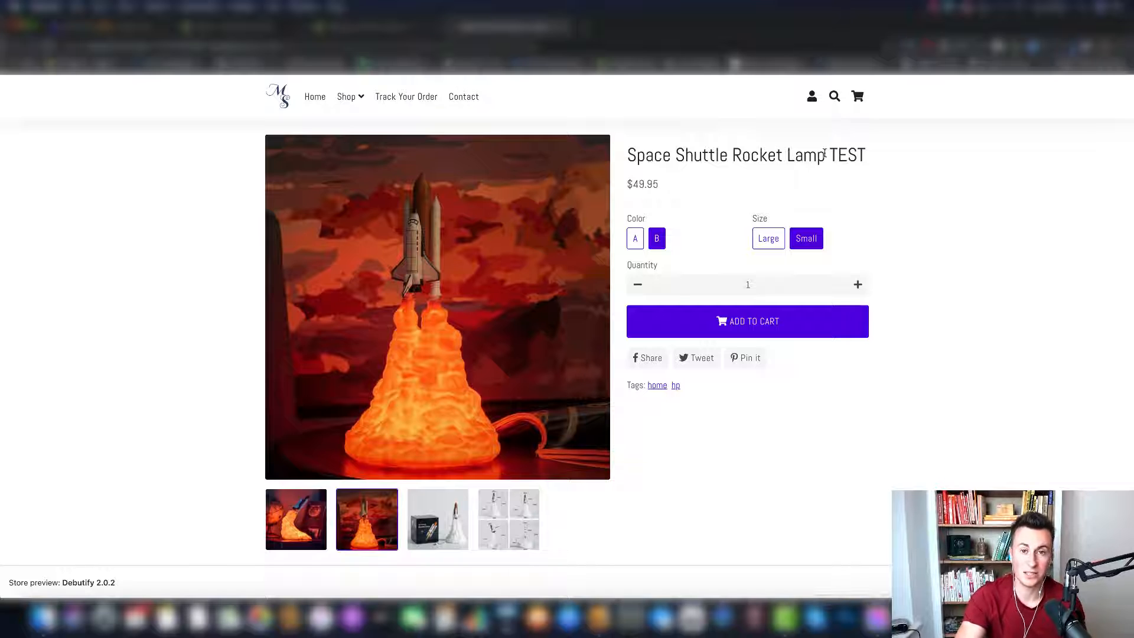
left_click_drag(829, 154, 864, 154)
left_click(862, 153)
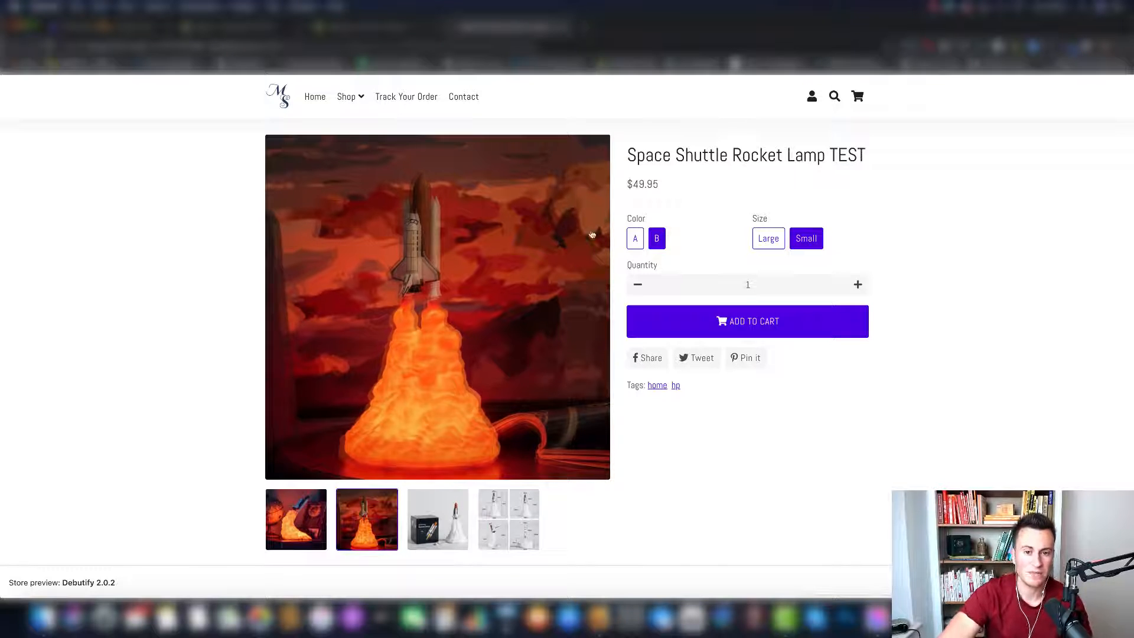
scroll(932, 221, "down", 3)
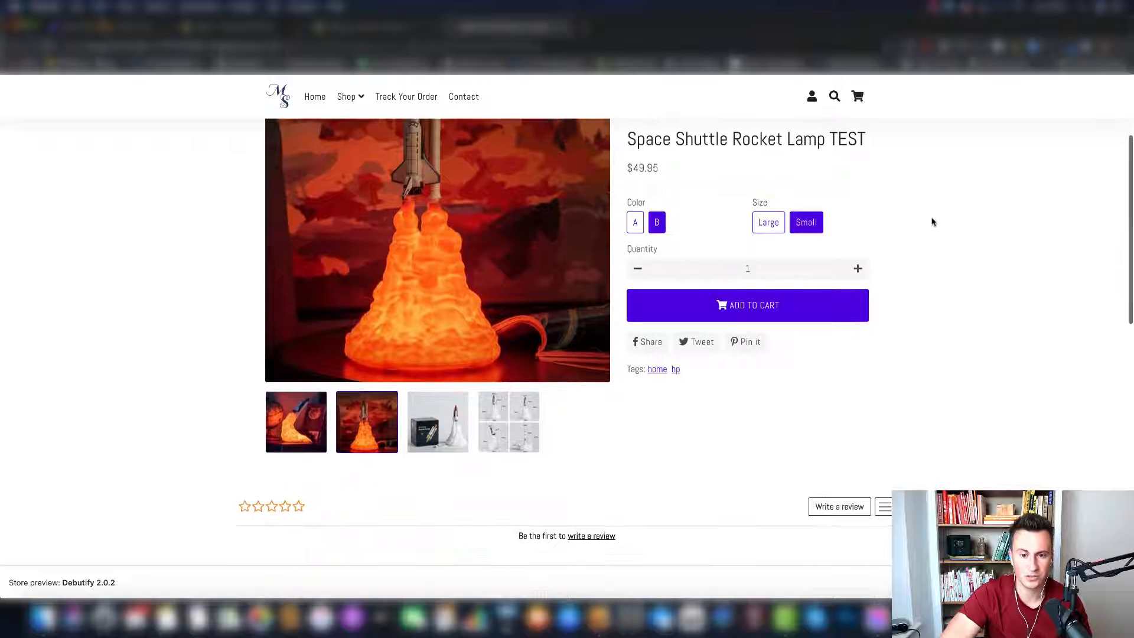
scroll(931, 294, "down", 2)
scroll(922, 289, "down", 2)
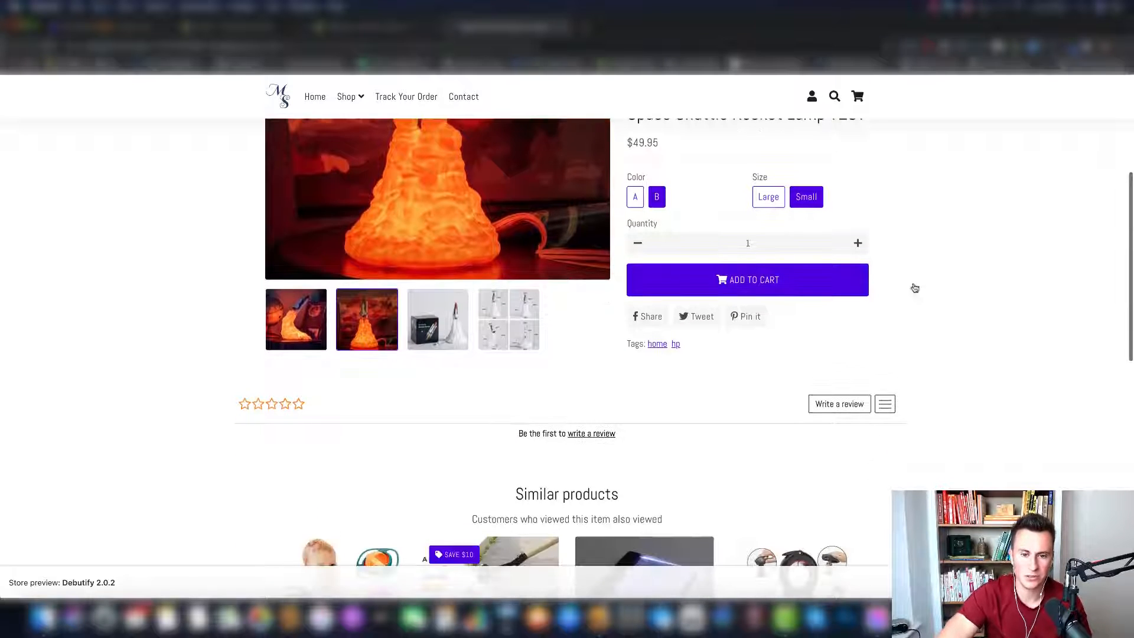
scroll(985, 361, "down", 5)
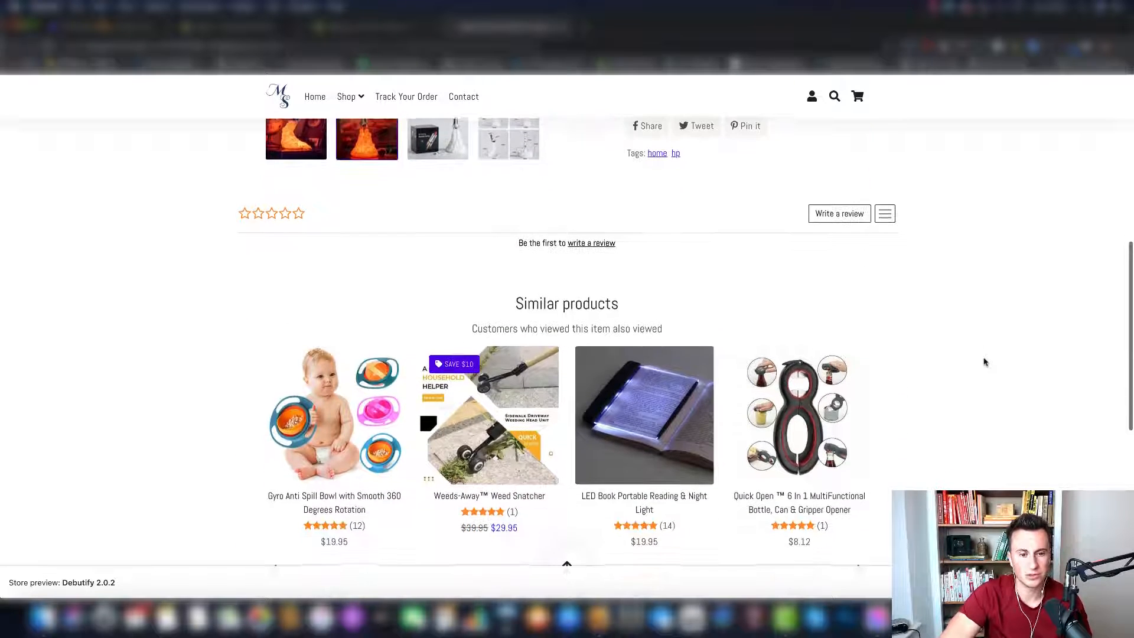
scroll(985, 361, "up", 10)
scroll(985, 361, "down", 1)
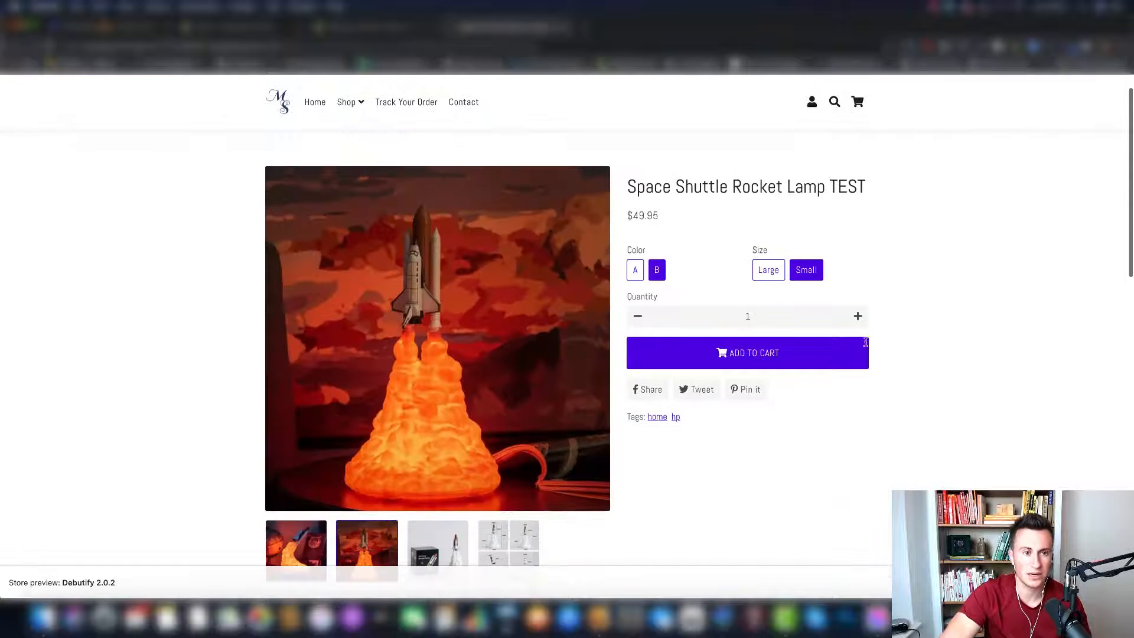
- Switch to the product's Shopify admin page and rename its Color variant option to "Choose Your Shuttle!"
left_click(366, 26)
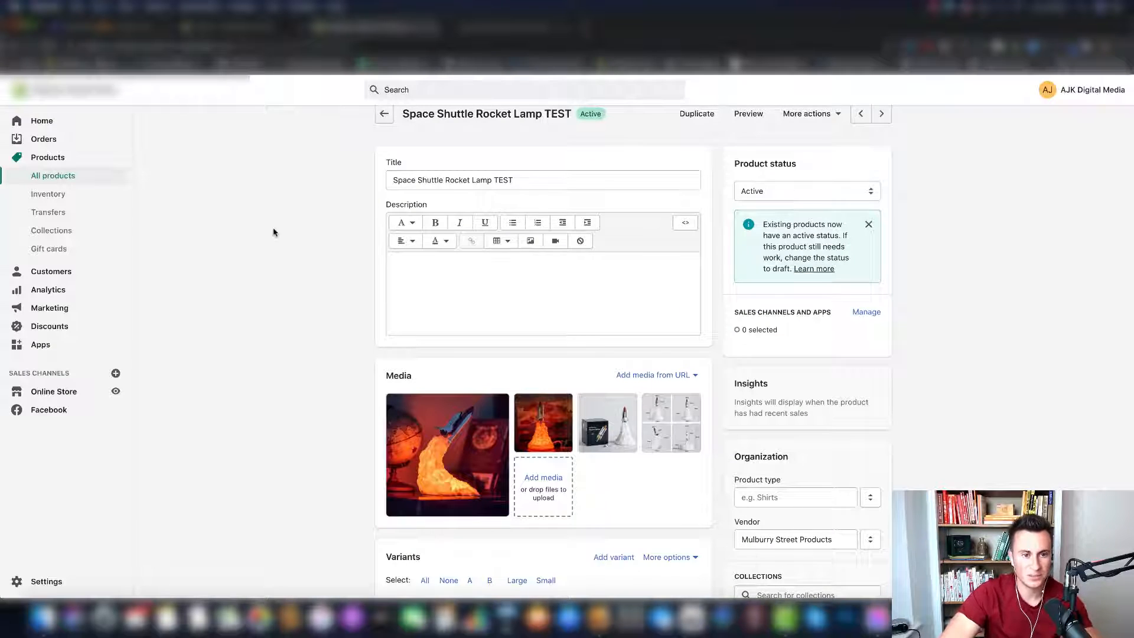
scroll(324, 185, "up", 1)
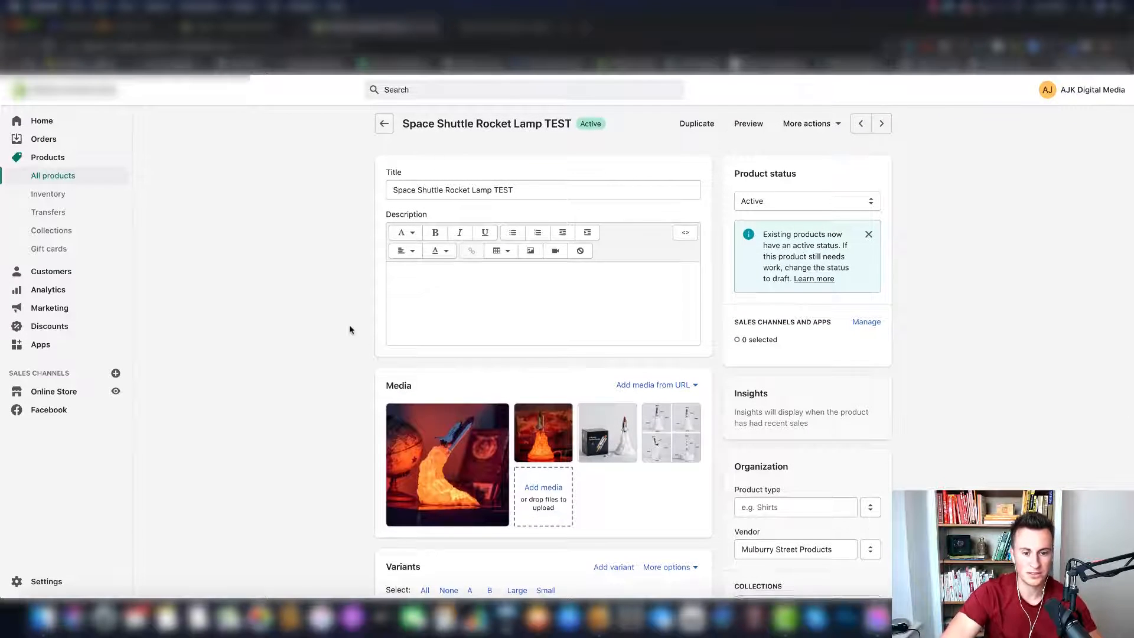
scroll(350, 329, "down", 1)
scroll(350, 330, "down", 4)
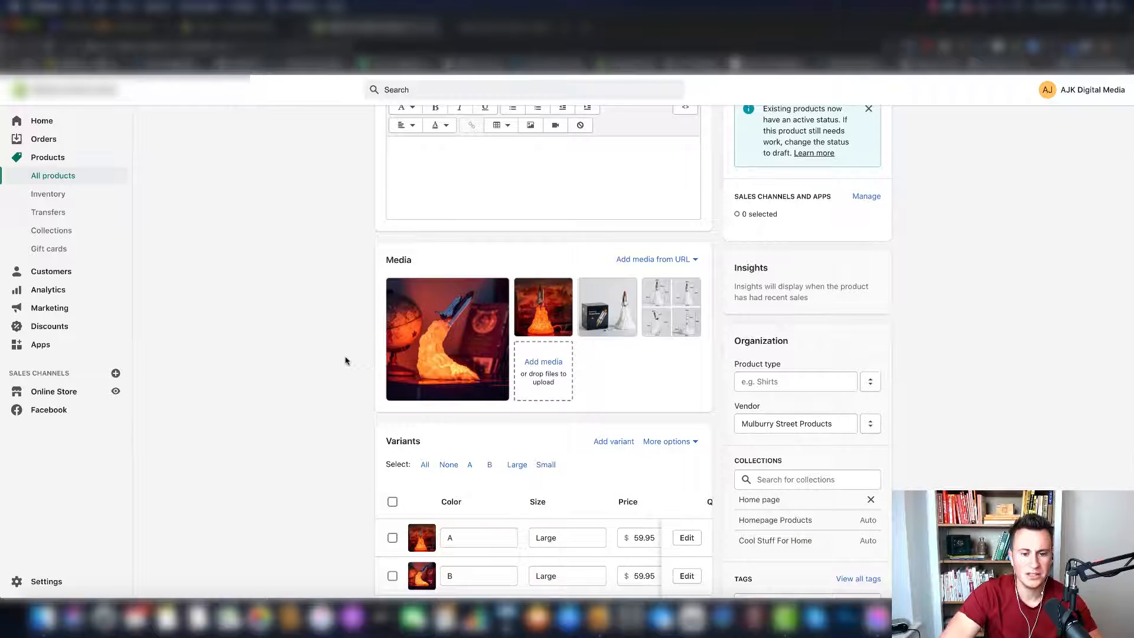
scroll(346, 361, "down", 6)
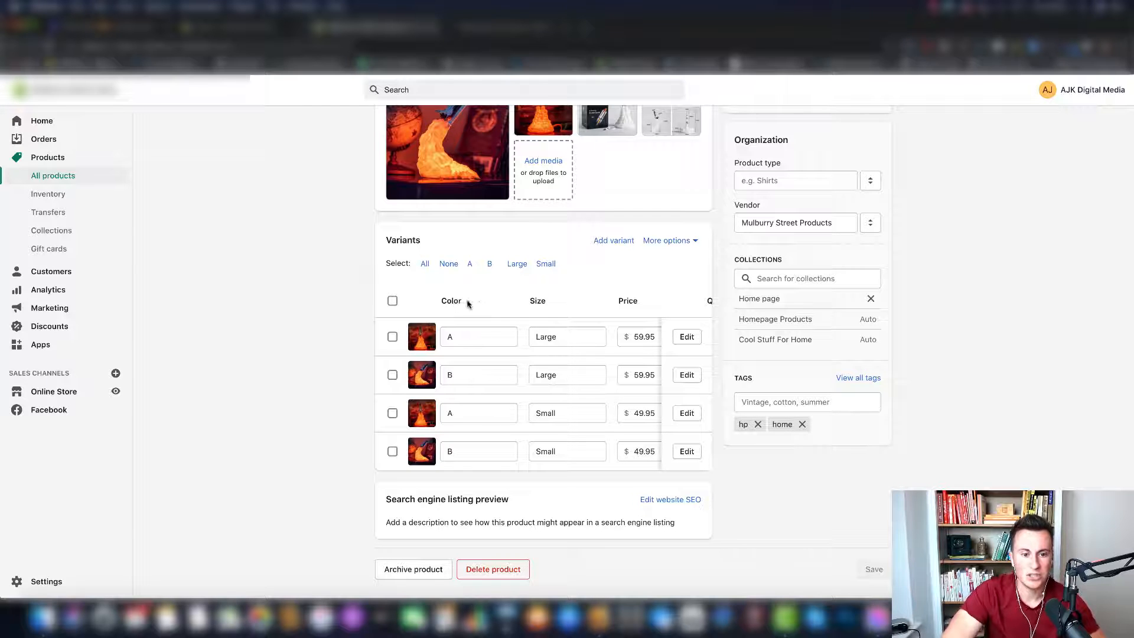
left_click(689, 242)
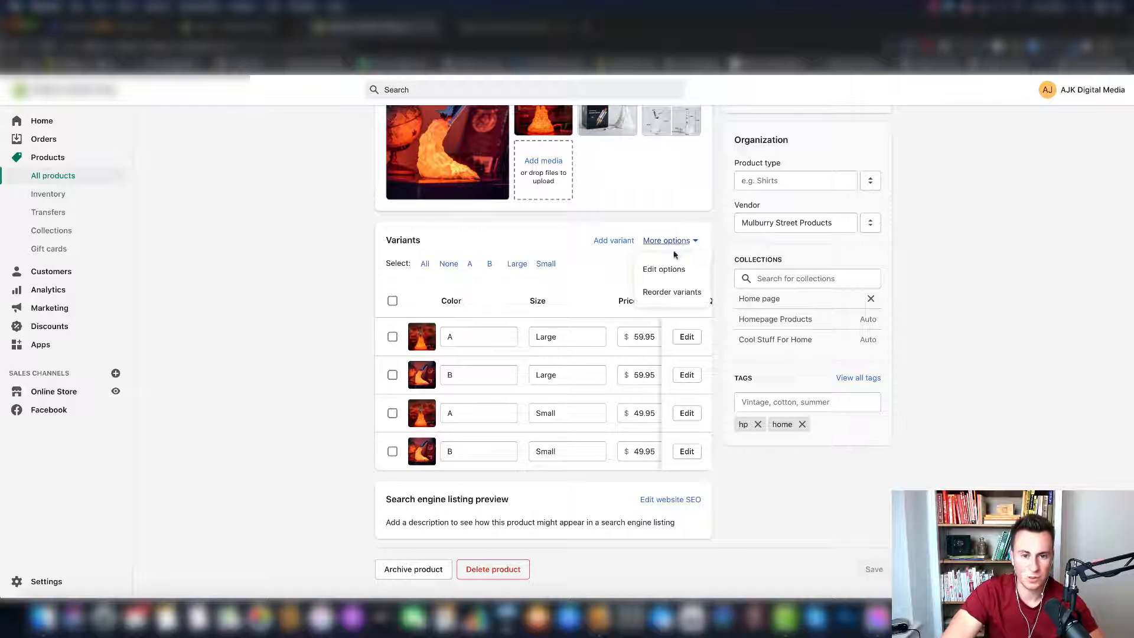
left_click(666, 270)
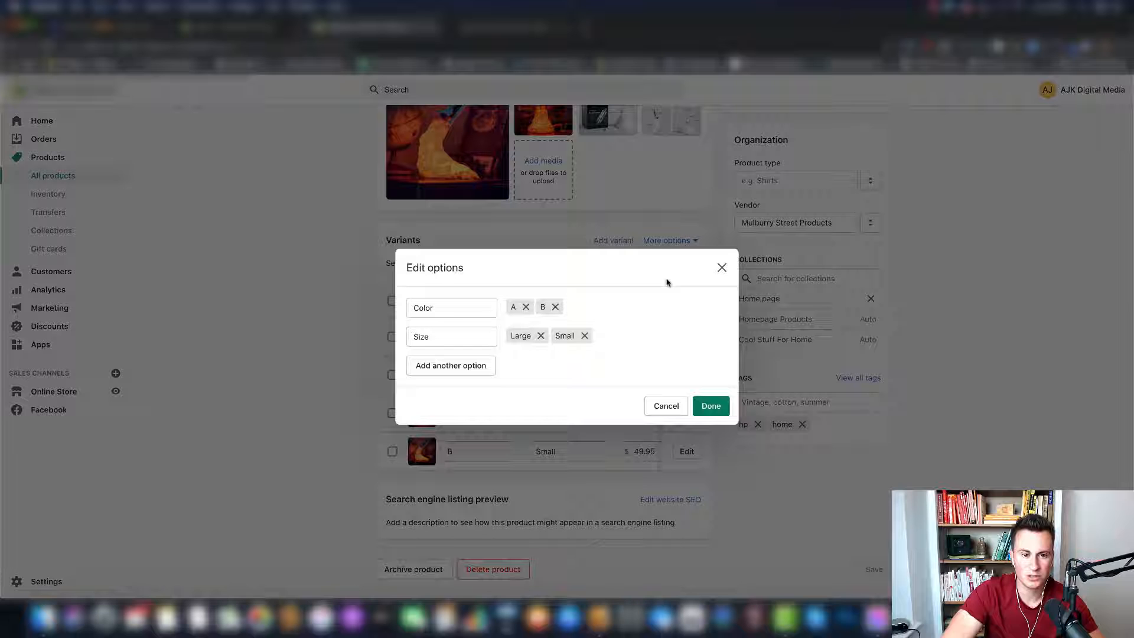
double_click(443, 309)
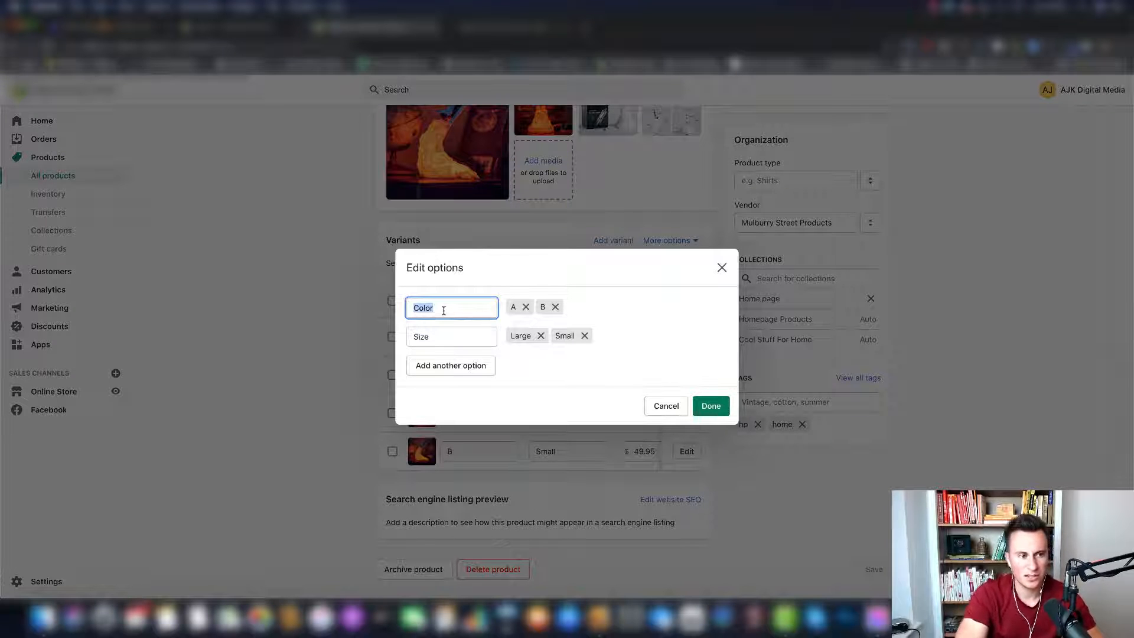
type("Choose Your")
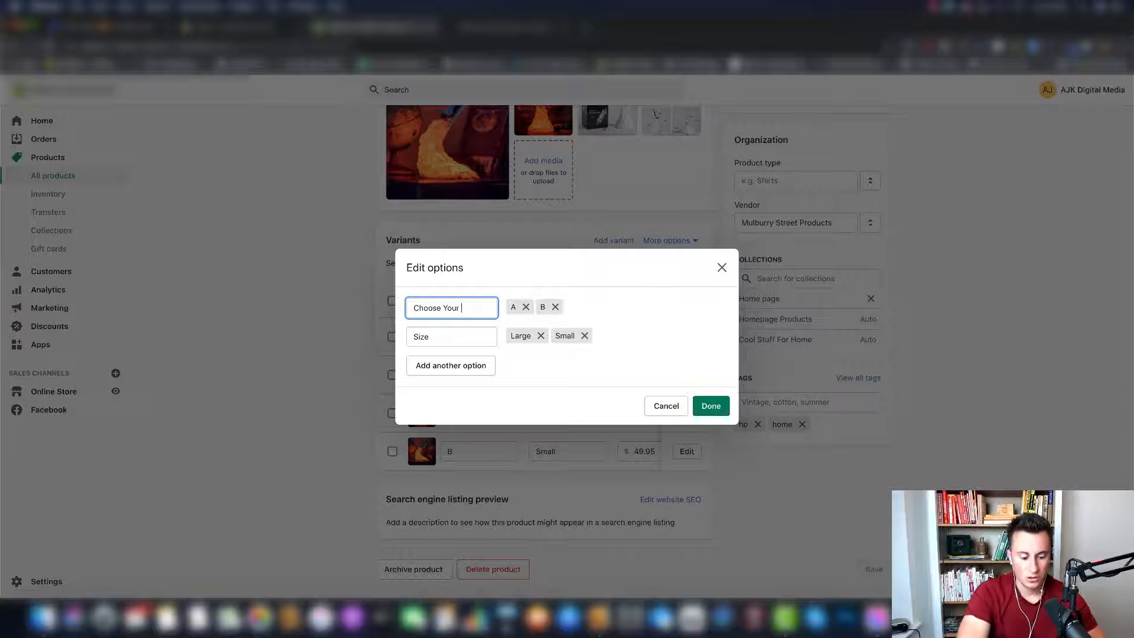
type(" Shuttle!")
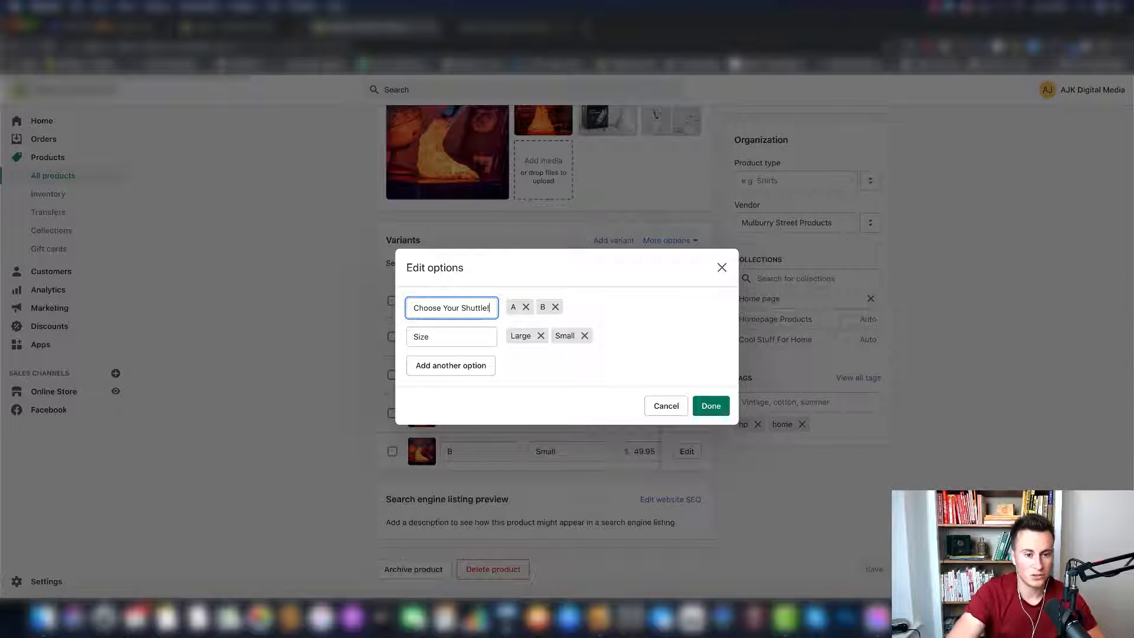
- Rename the Size variant option to "Choose Your Size!"
left_click(461, 333)
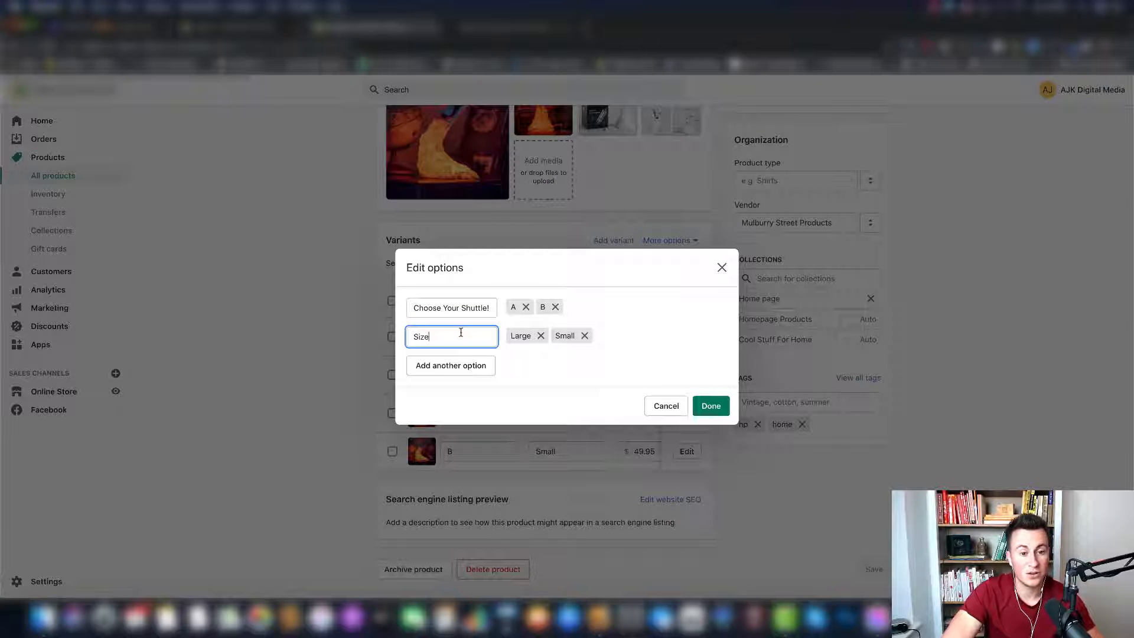
key("super+a")
type("Cho")
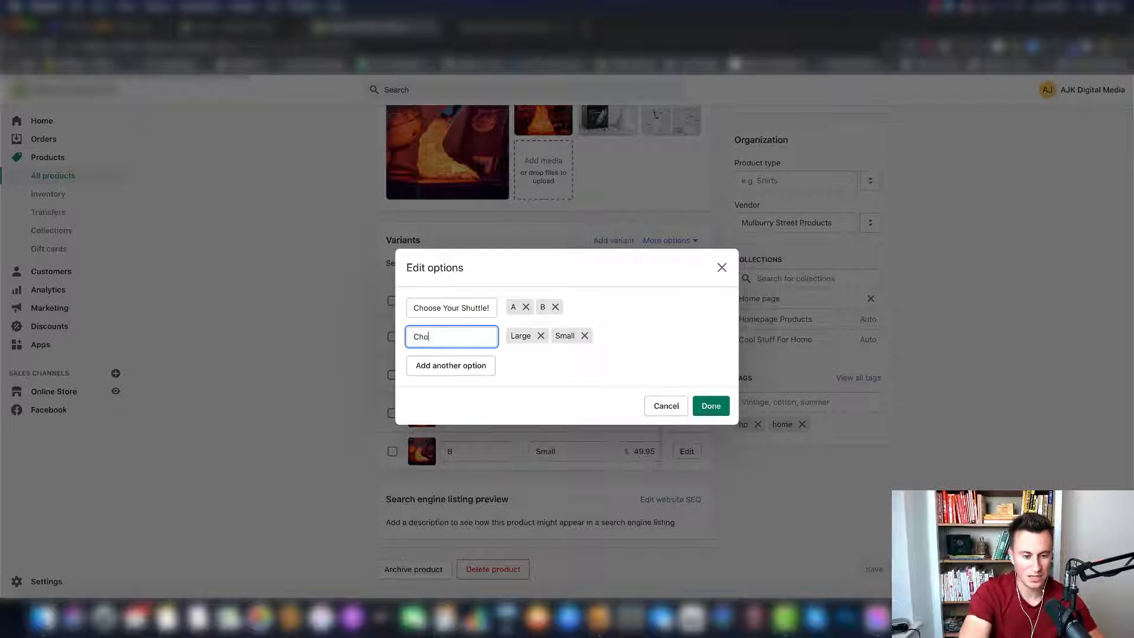
type("ose Y")
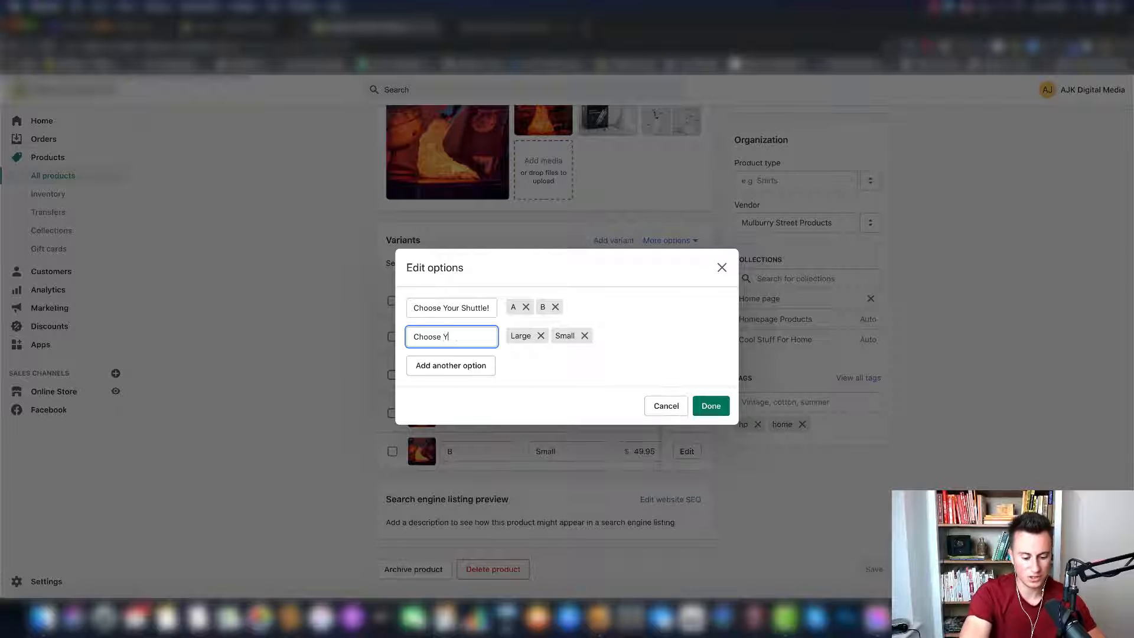
type("our Size!")
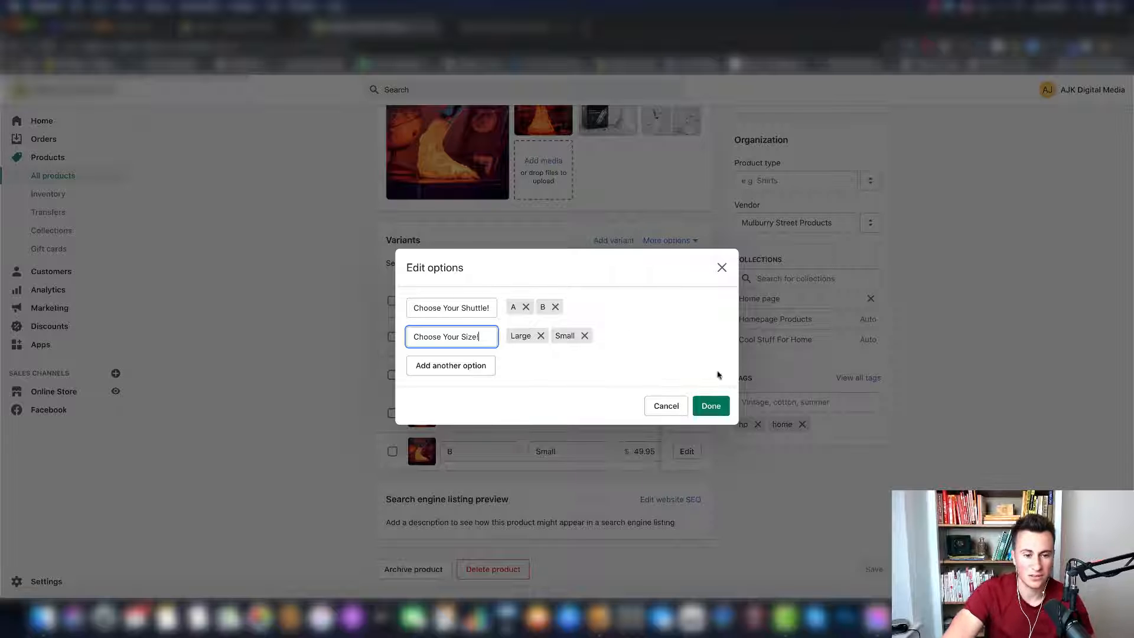
- Apply the option names and save the product, and check the labels on the refreshed store preview
left_click(719, 402)
left_click(874, 90)
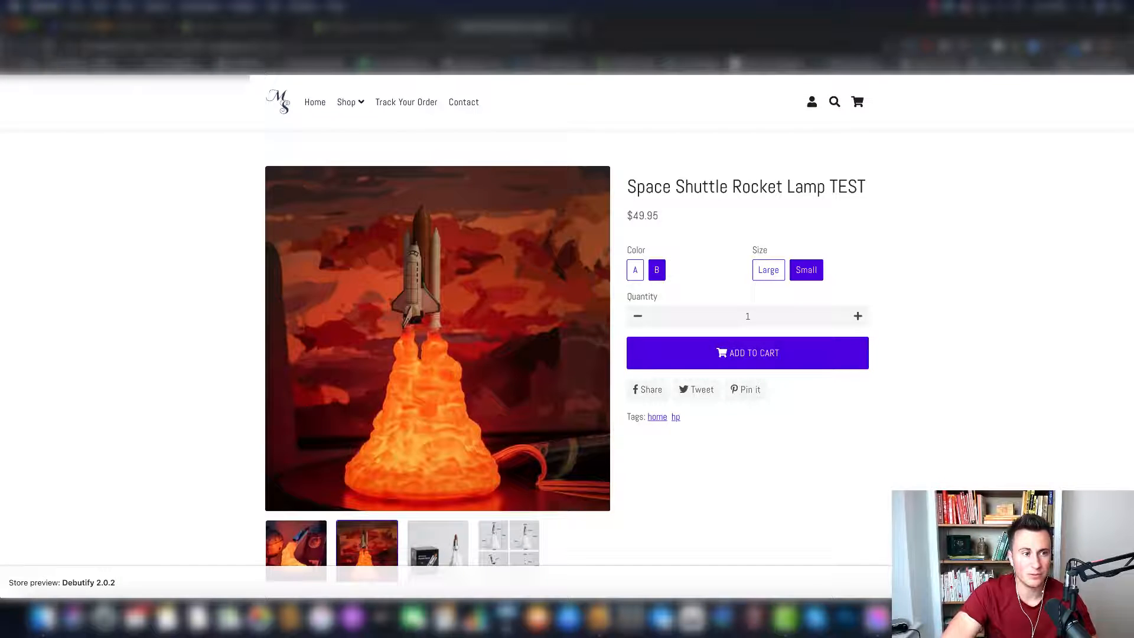
left_click(49, 48)
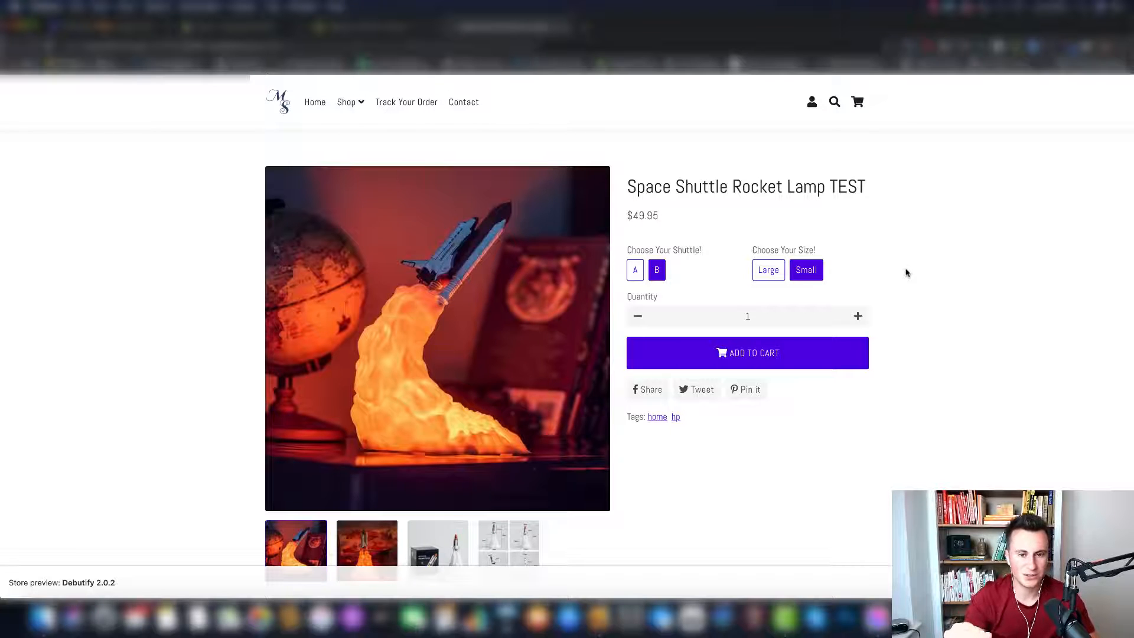
scroll(904, 270, "down", 2)
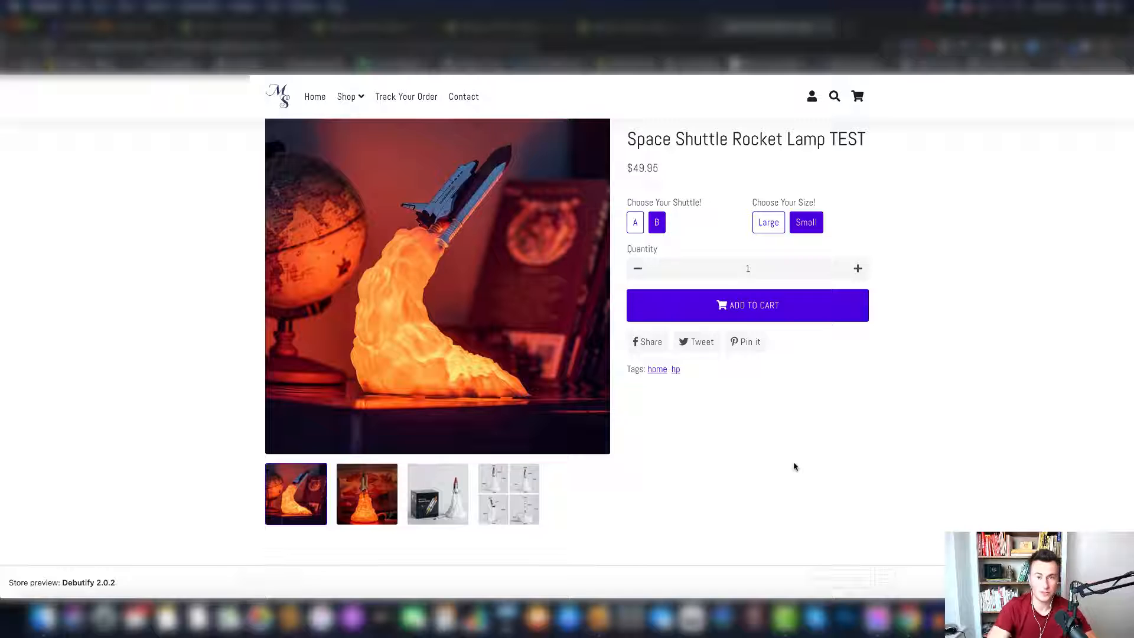
- Return to the product's admin page and enter "BLAST OFF INTO SLEEP WITH THIS SPACE SHUTTLE LAMP!" as the description's opening line
left_click(614, 28)
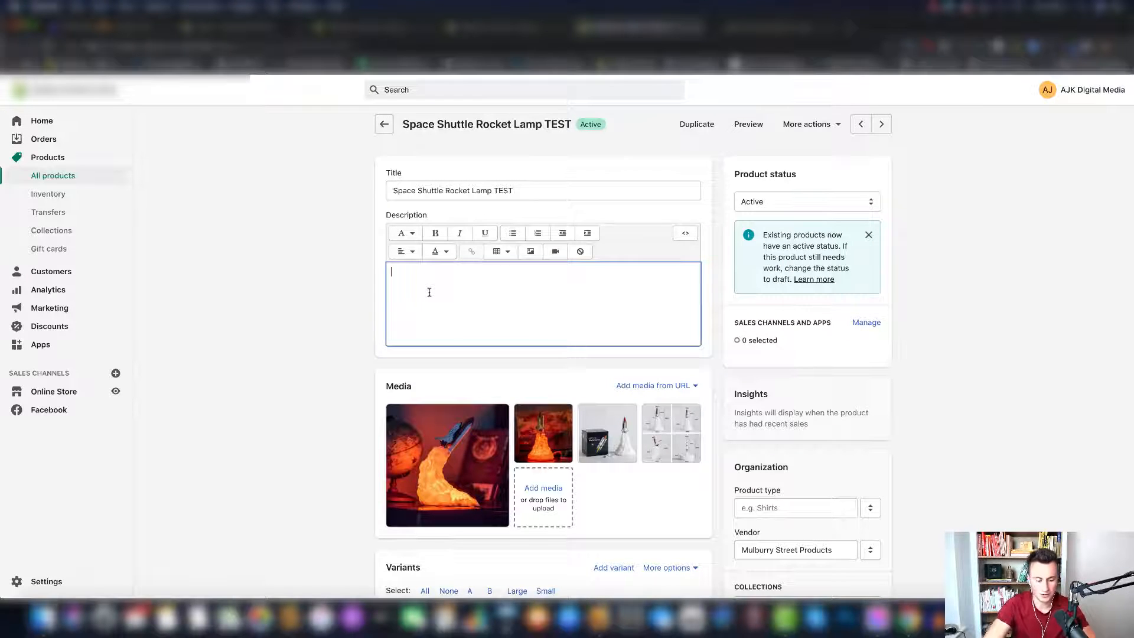
type("Blast")
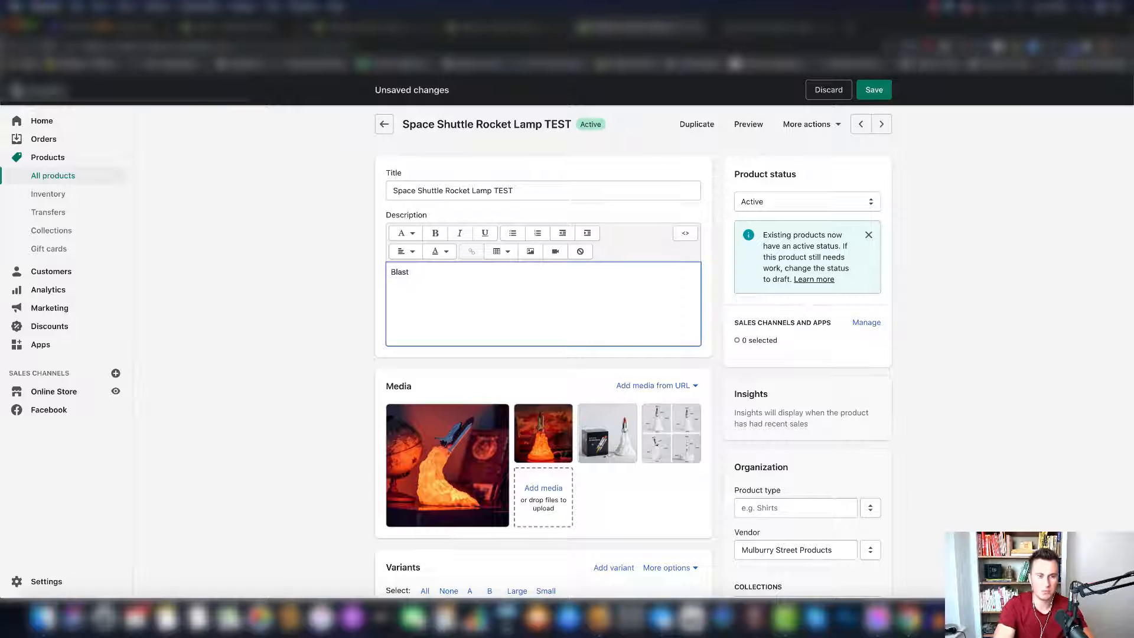
key("super+a")
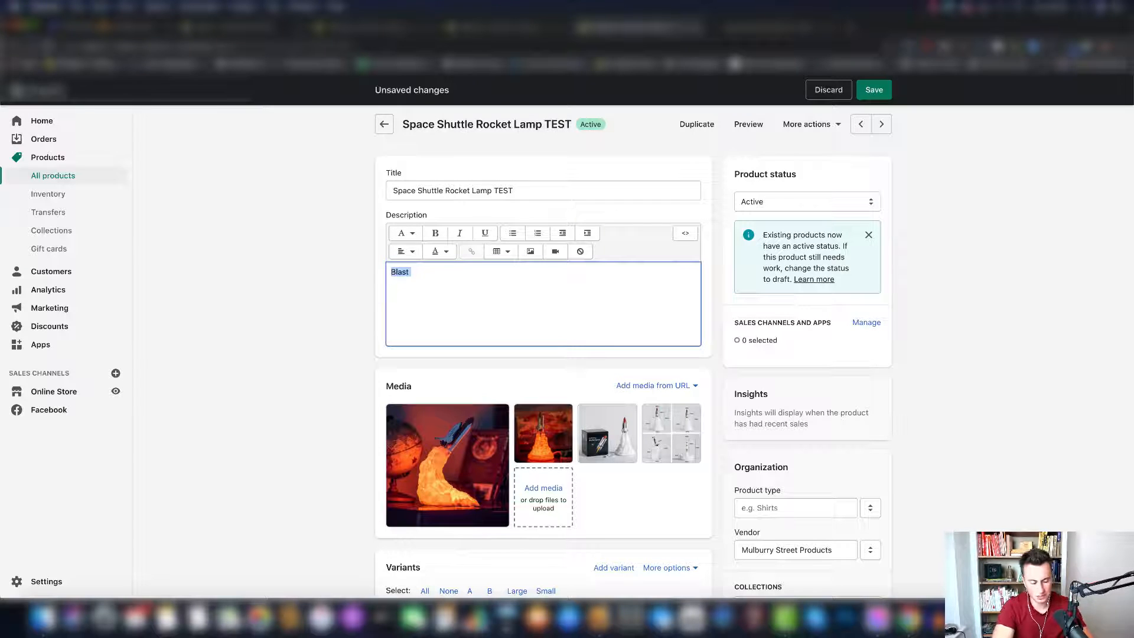
type("BLAST")
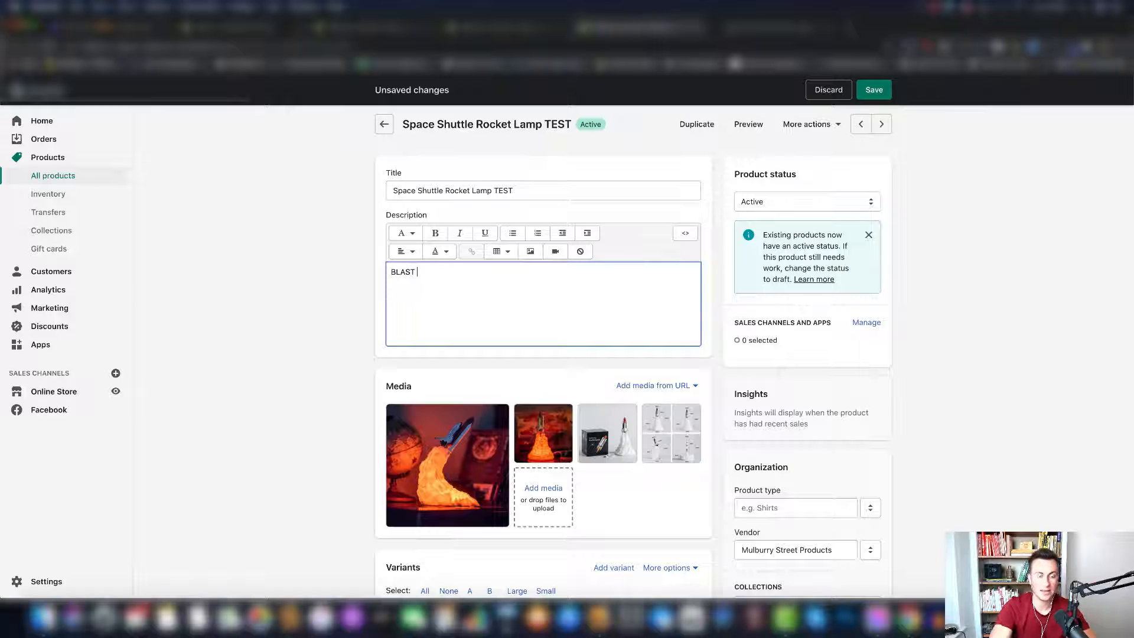
type("OFF IN")
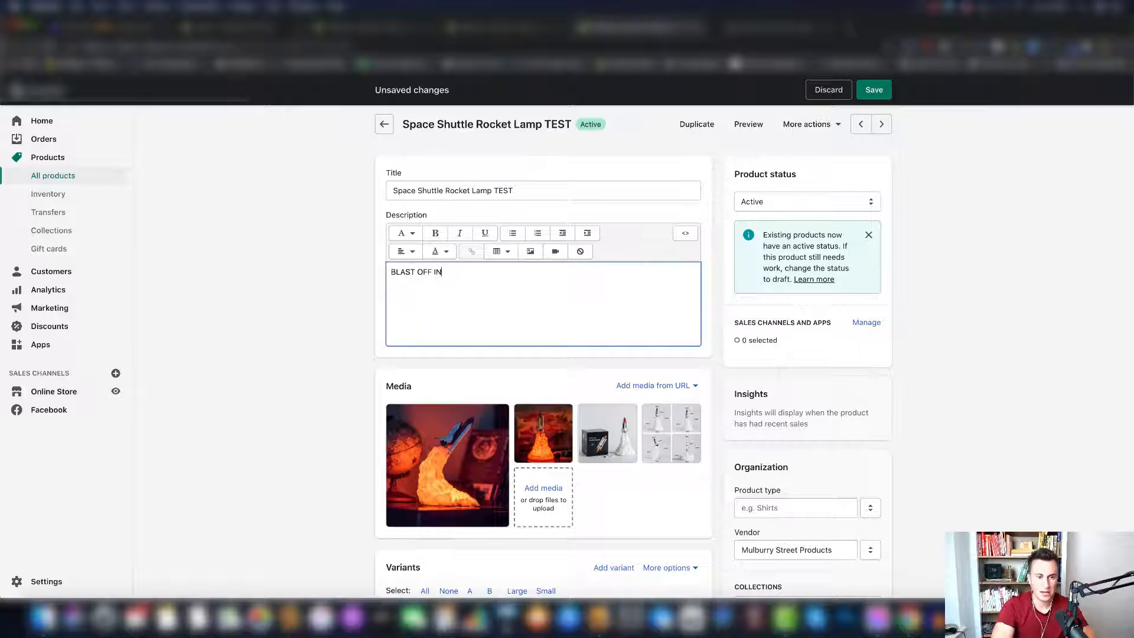
type("TO SLEEP WIT")
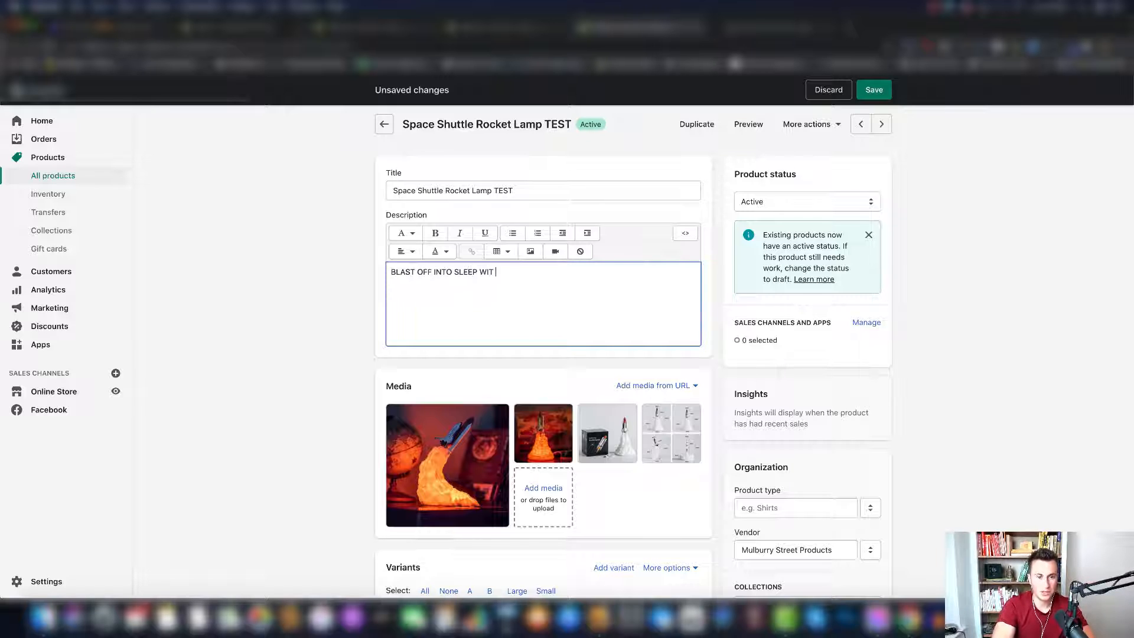
type("H THIS SPACE")
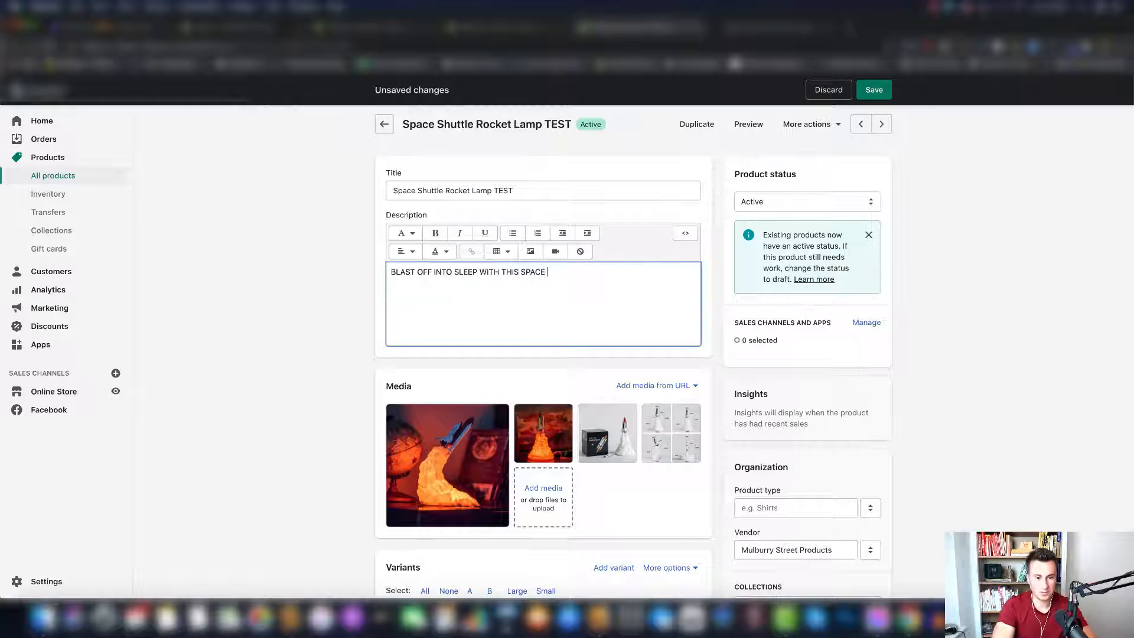
type(" SHUTTLE ")
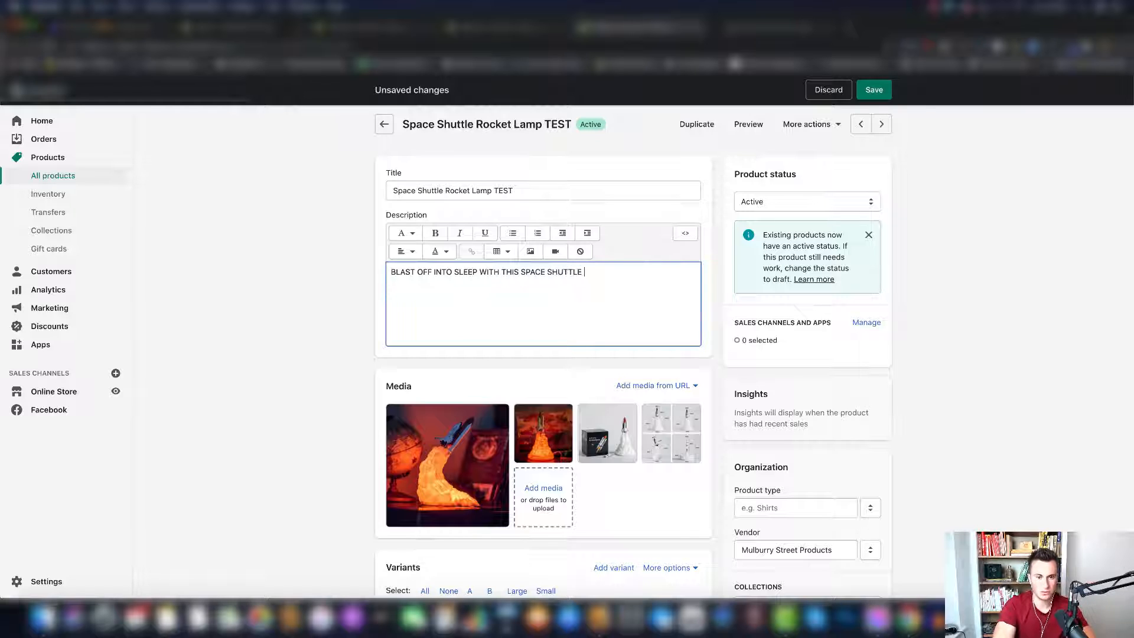
type("LAMP!")
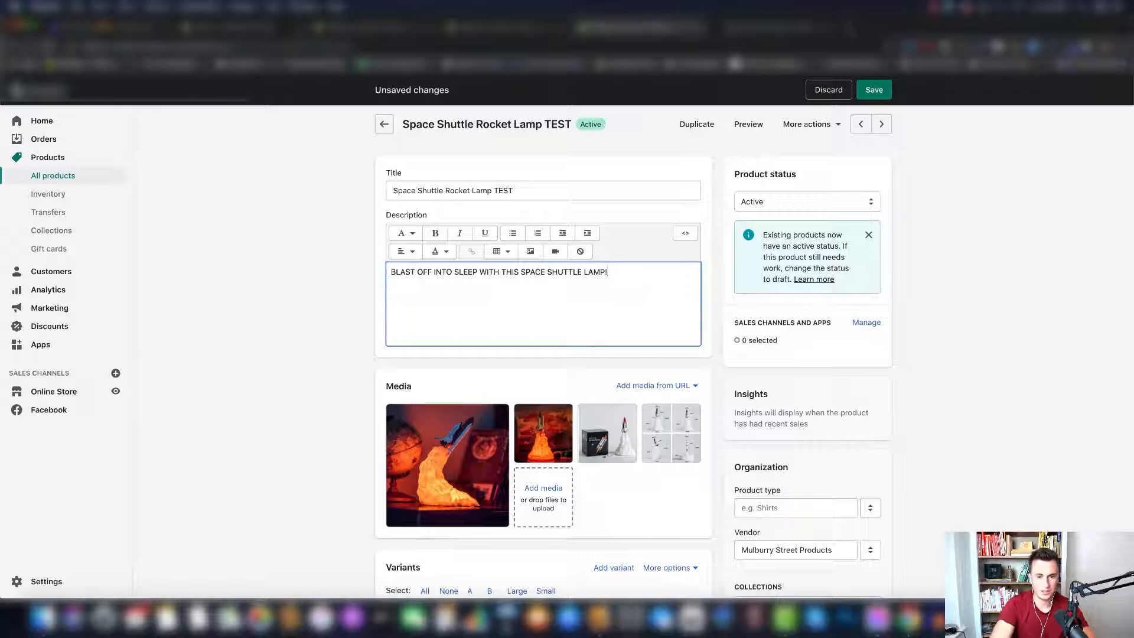
- Make the description's opening line bold, save the product and check the line in the store preview
key("super+a")
left_click(435, 232)
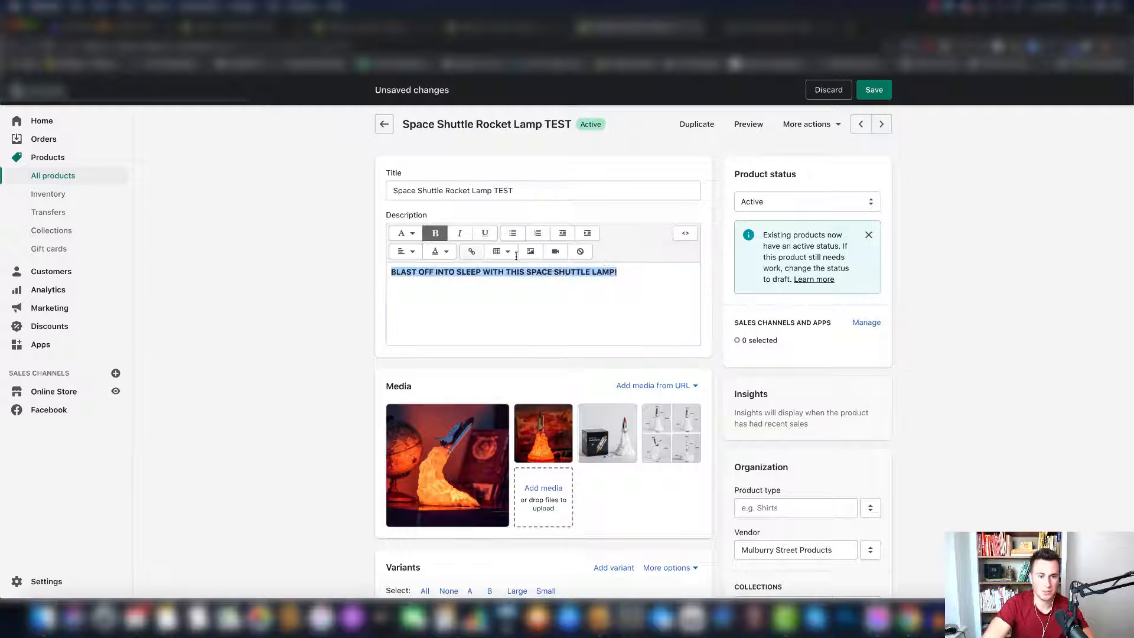
left_click(637, 275)
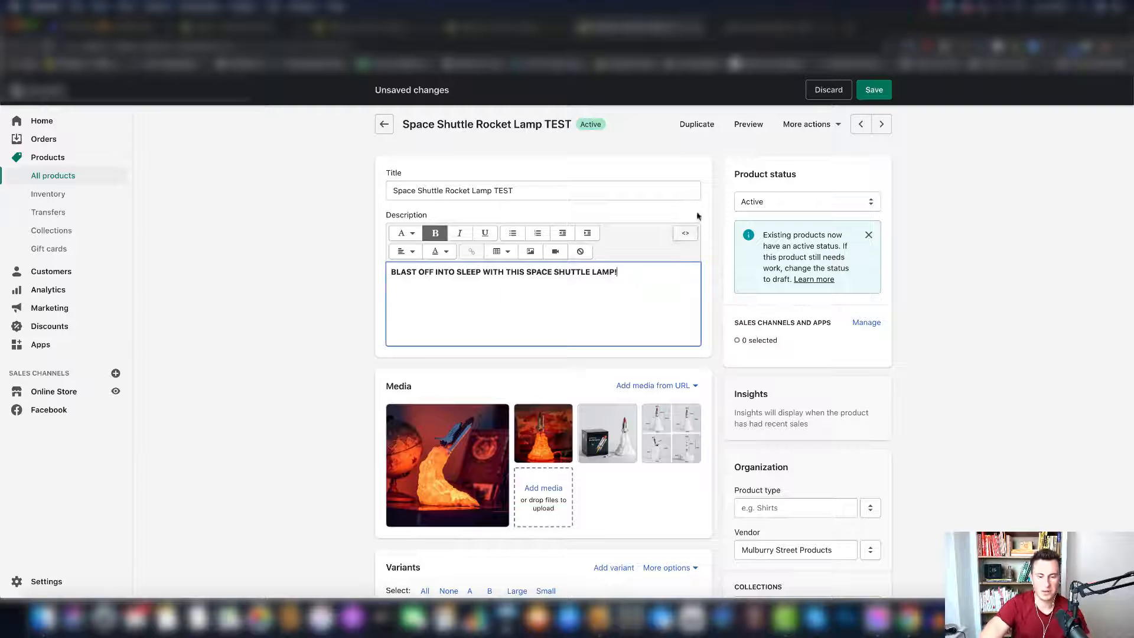
left_click(874, 90)
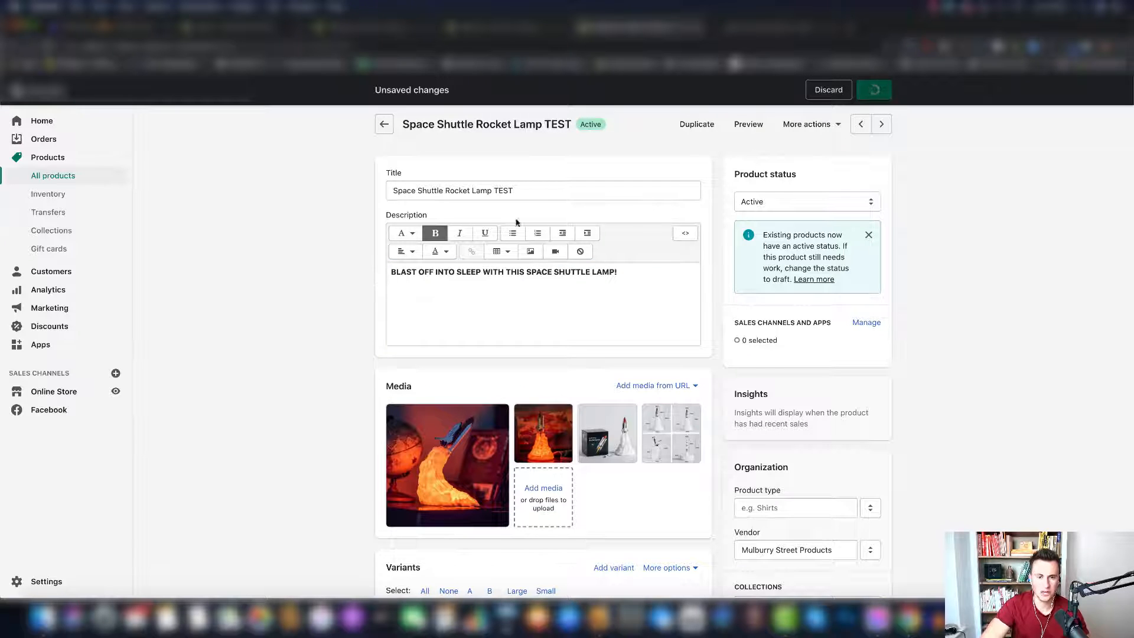
left_click(748, 125)
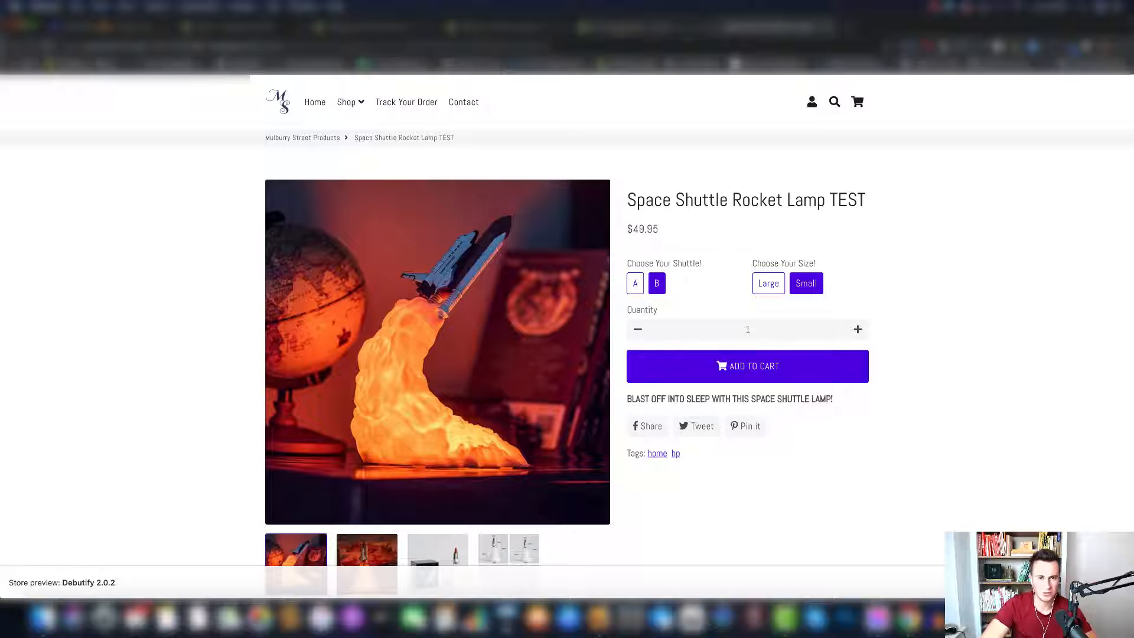
- Return to the product's admin page and insert the uploaded image of the glowing lamp beside a screen below the opening line at Large (480x480)
left_click(628, 29)
left_click(637, 271)
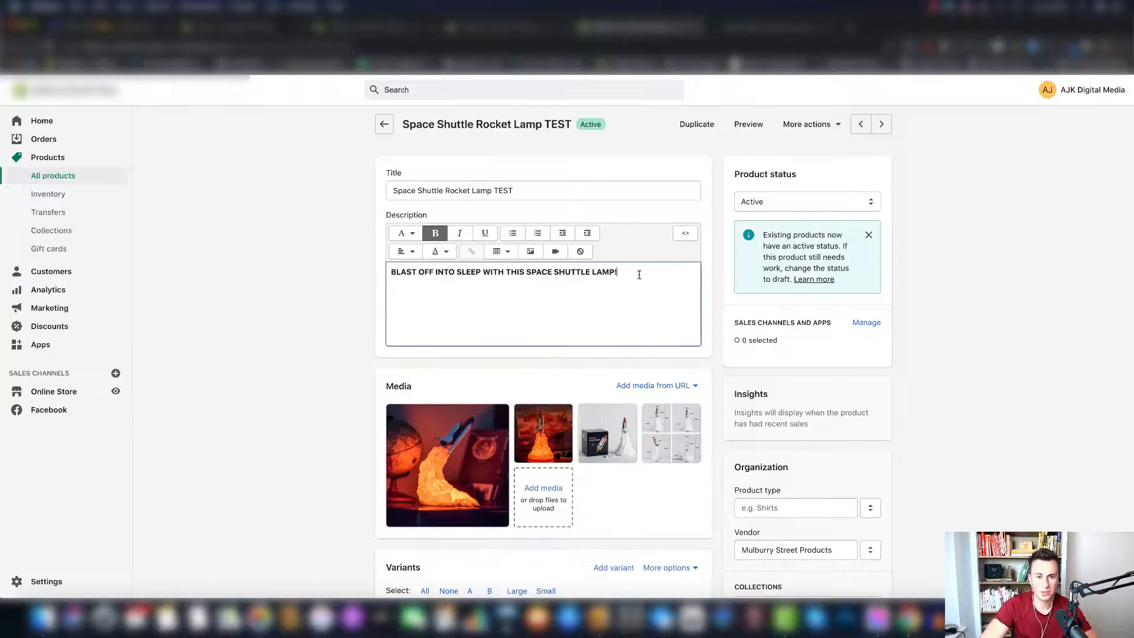
key("Return")
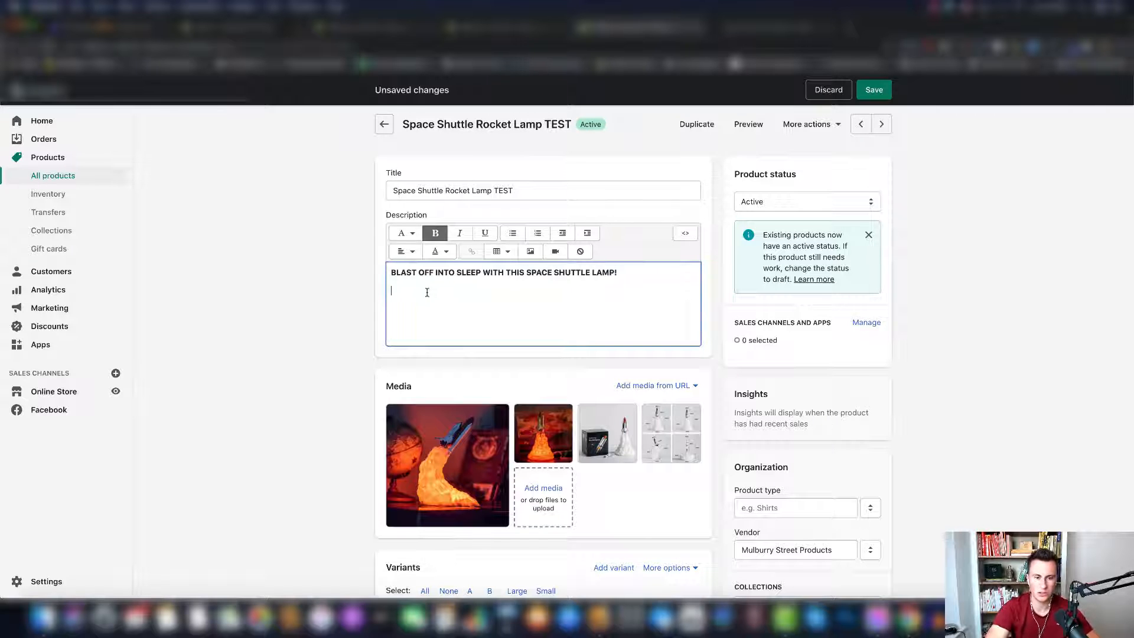
left_click(529, 253)
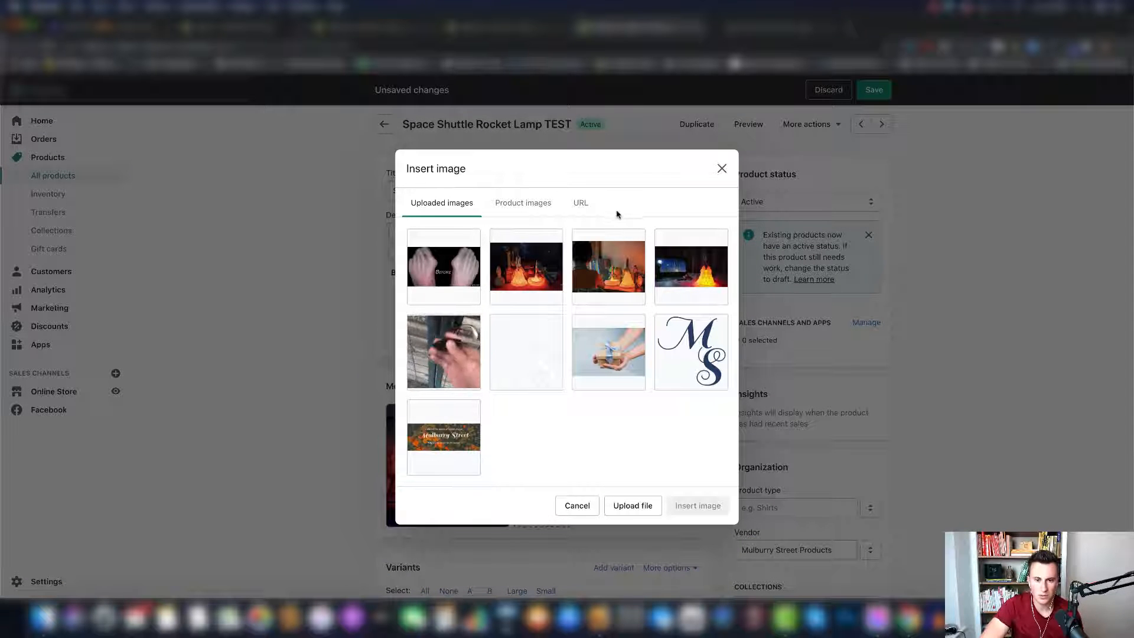
left_click(697, 272)
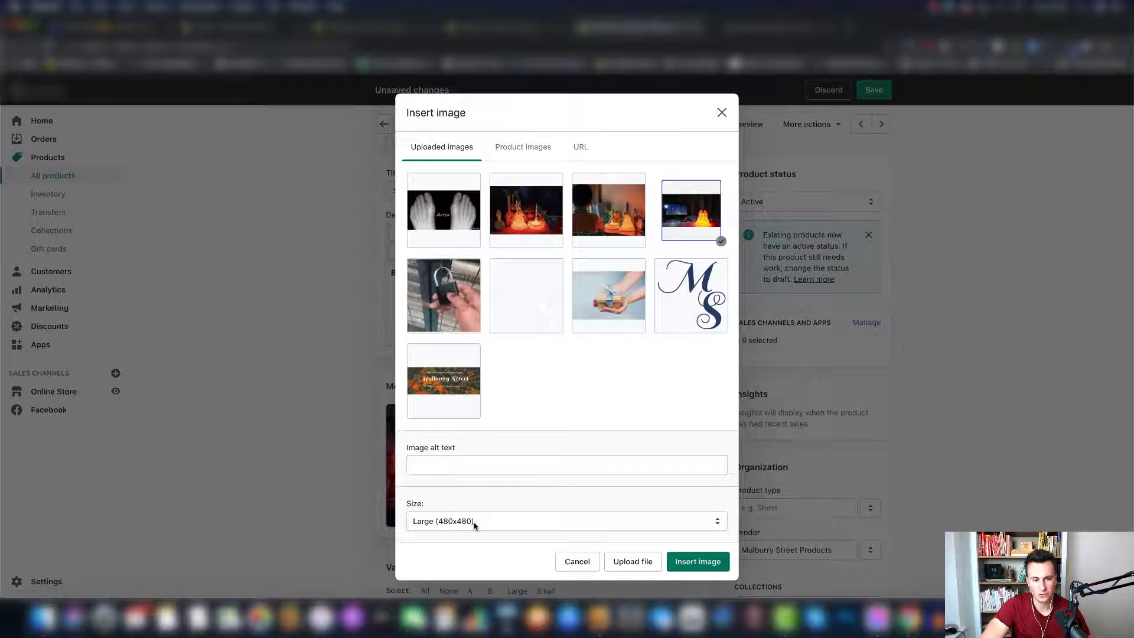
left_click(700, 561)
- Shrink the inserted lamp image proportionally to about the width of the opening line above it
scroll(337, 363, "down", 1)
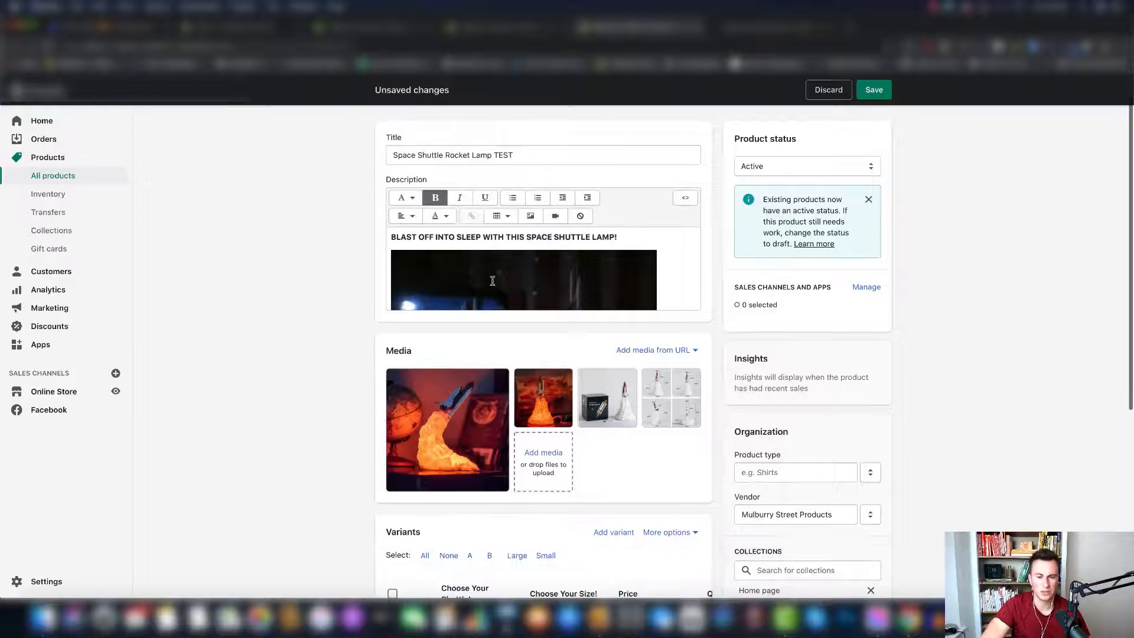
left_click(653, 390)
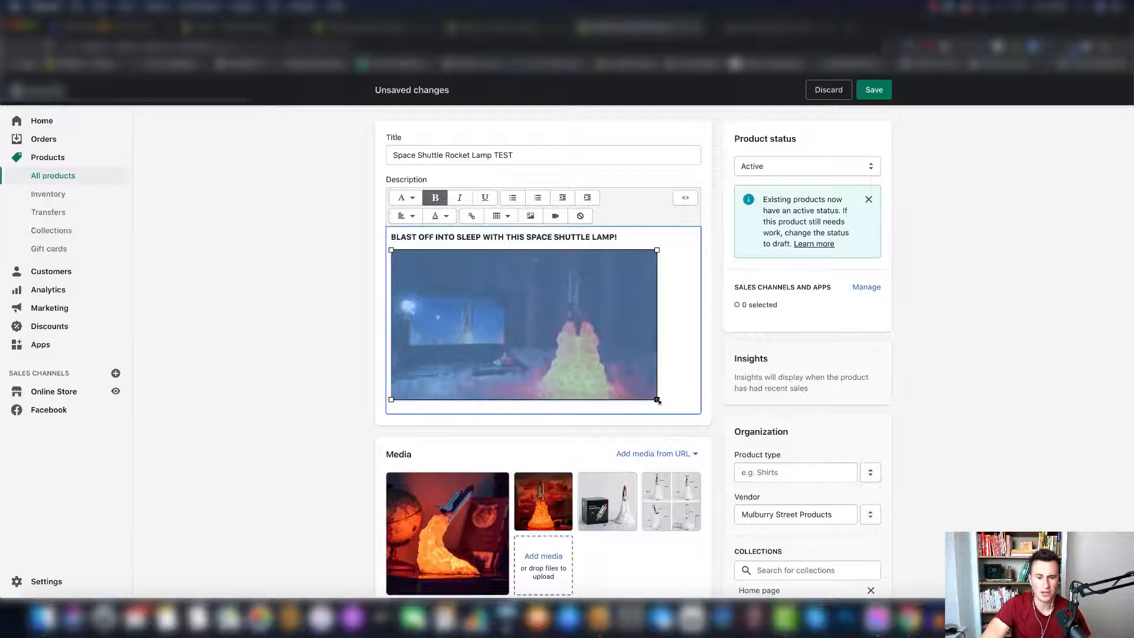
left_click_drag(658, 398, 620, 378)
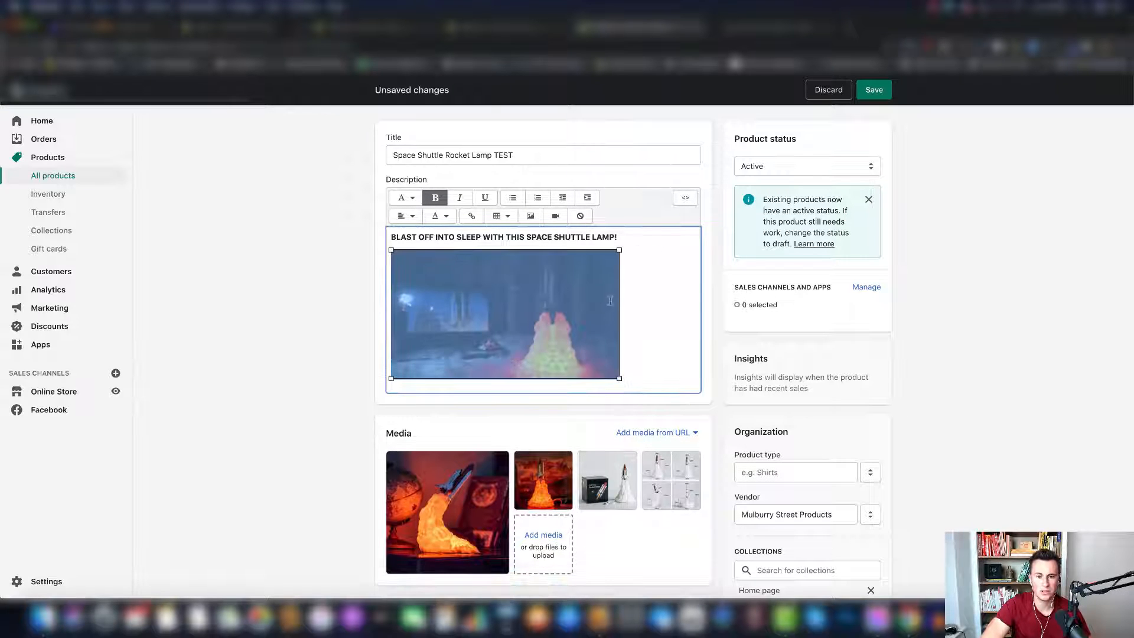
left_click(644, 371)
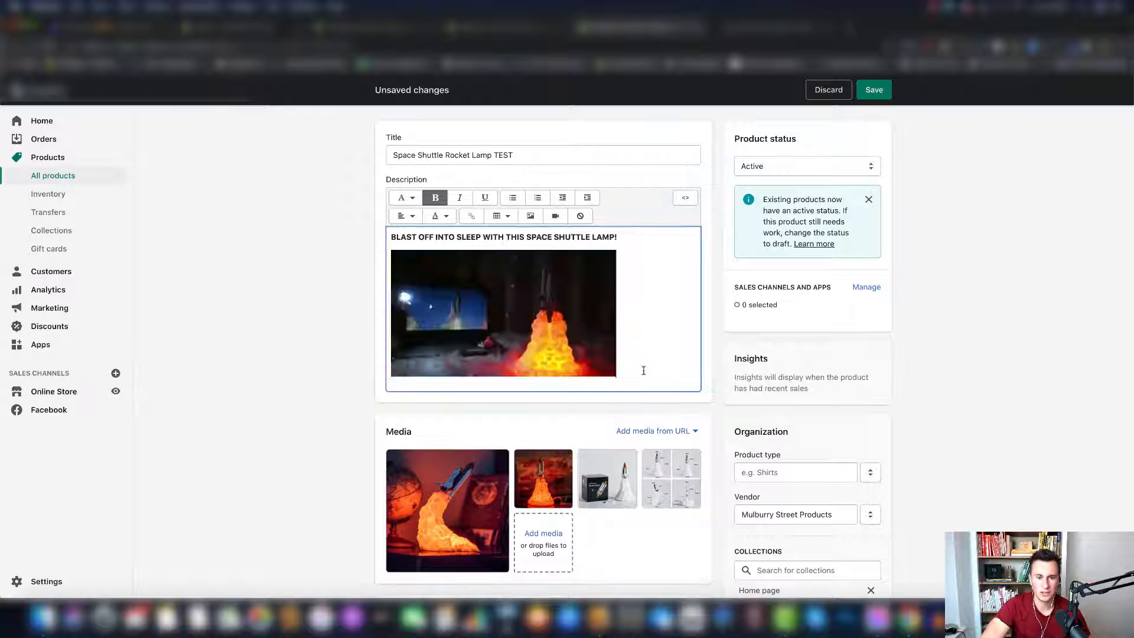
- Save the product and review the bold opening line and resized image in the store preview
left_click(873, 92)
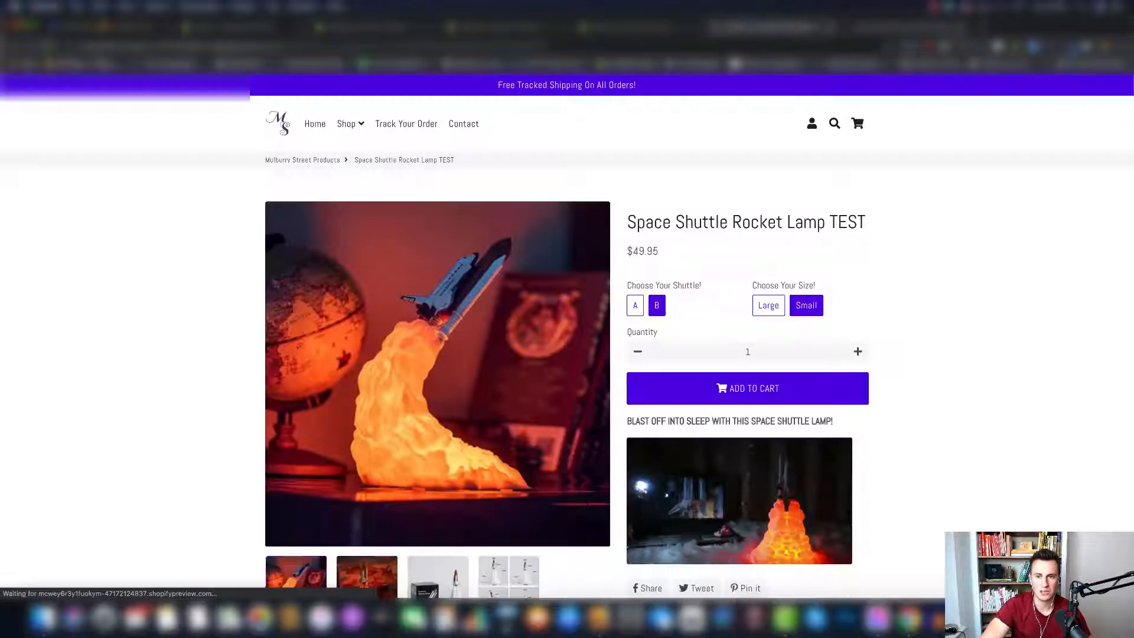
scroll(973, 337, "down", 2)
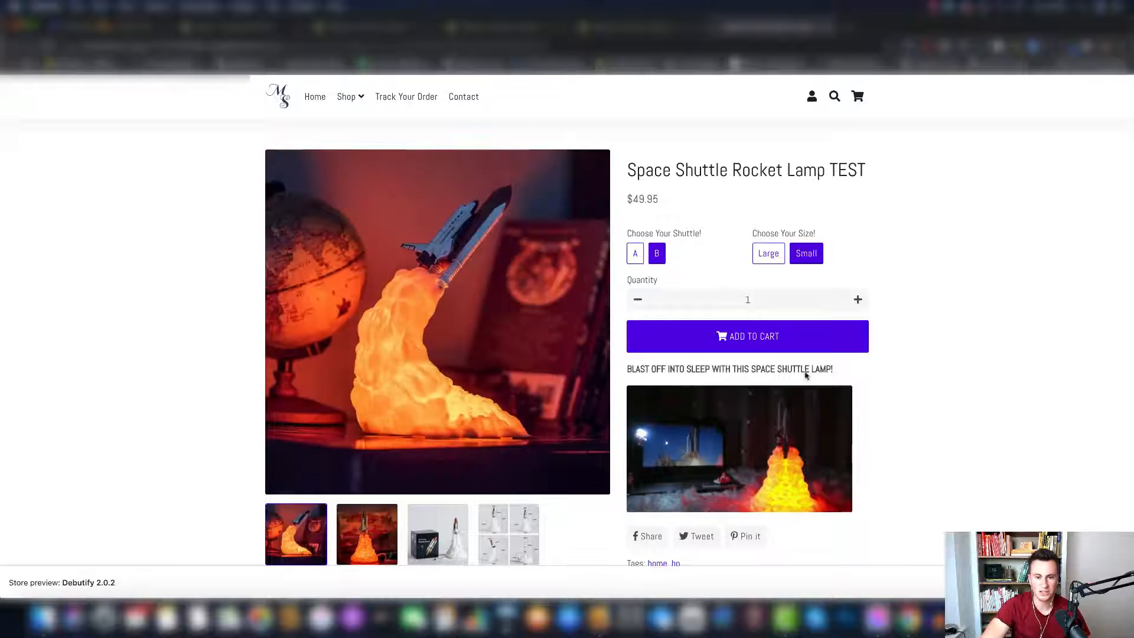
scroll(813, 426, "down", 1)
scroll(813, 427, "down", 3)
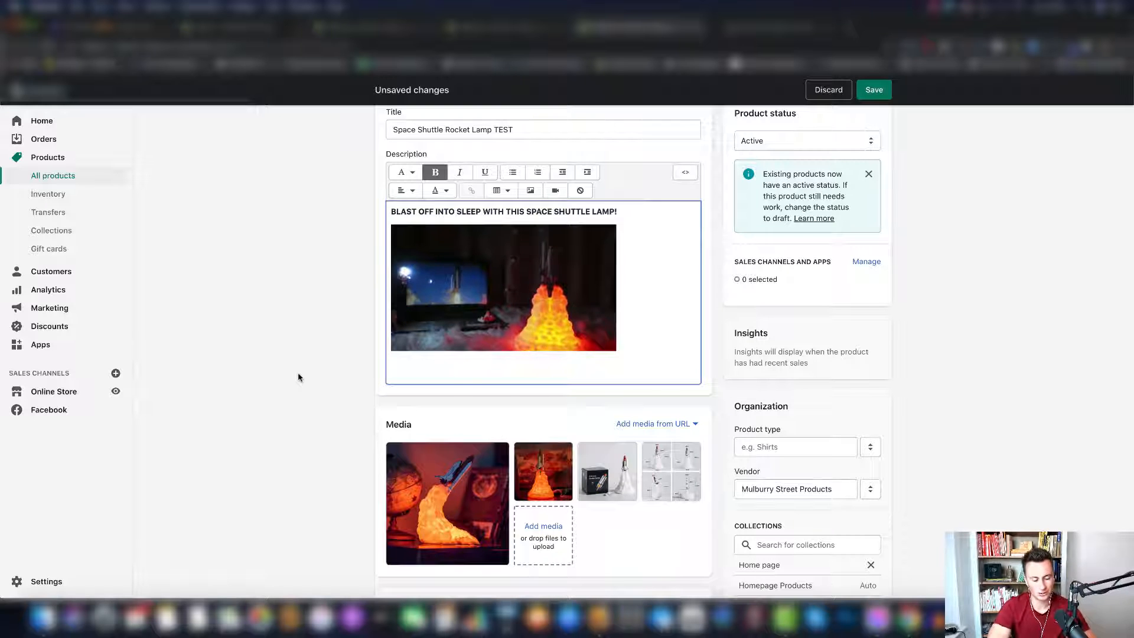
- Back on the product's admin page, paste the paragraphs about the LED shuttle's launch-site effect and its multiple light settings below the image
type("This LED space shuttle will light up any room of your house by turning it into your very own launch site! With multiple light settings this space shuttle lamp can be used as a nightlight to help your child sleep or a brighter light for reading as well.")
scroll(606, 394, "down", 1)
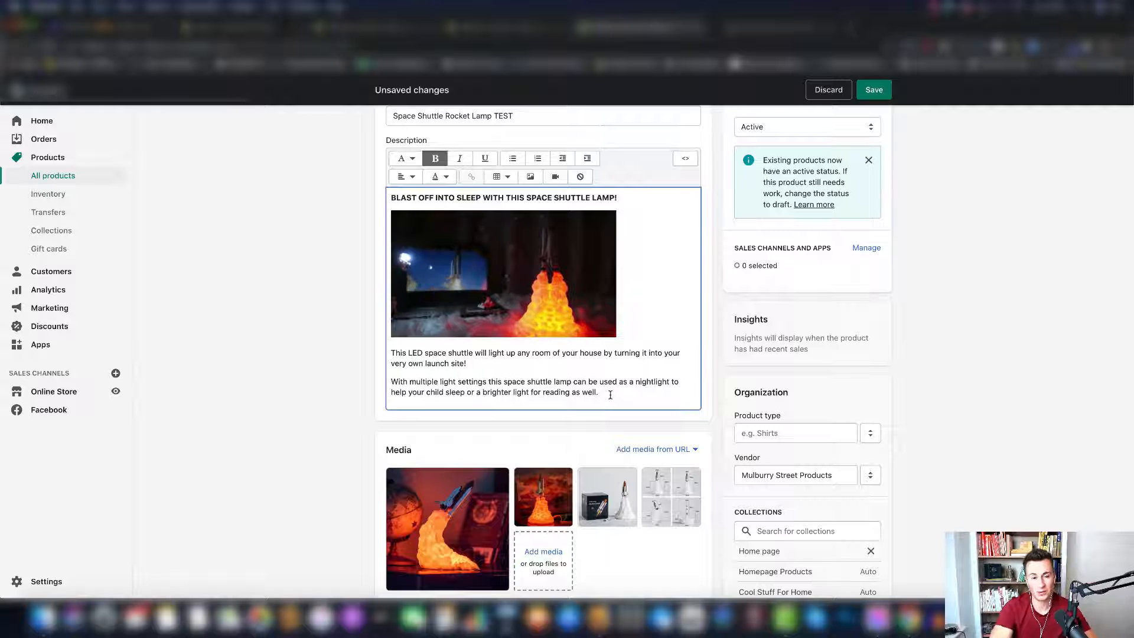
scroll(717, 178, "down", 1)
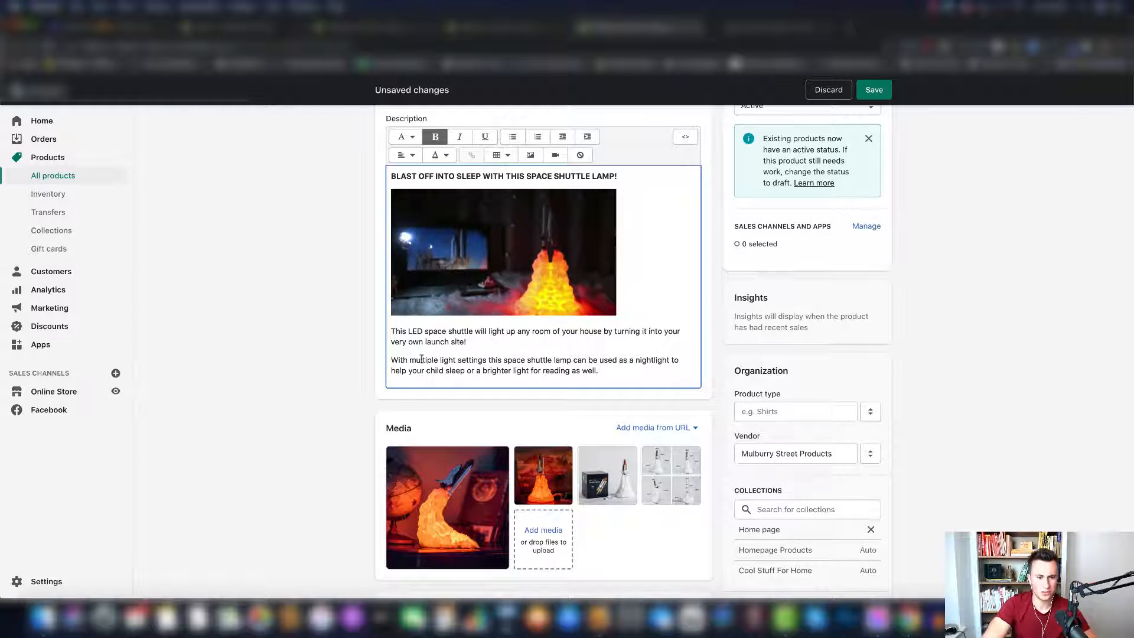
- Bold the phrases "multiple light settings", "nightlight", "child sleep" and "brighter light for reading" in the description's second paragraph
left_click_drag(409, 360, 488, 360)
key("ctrl+b")
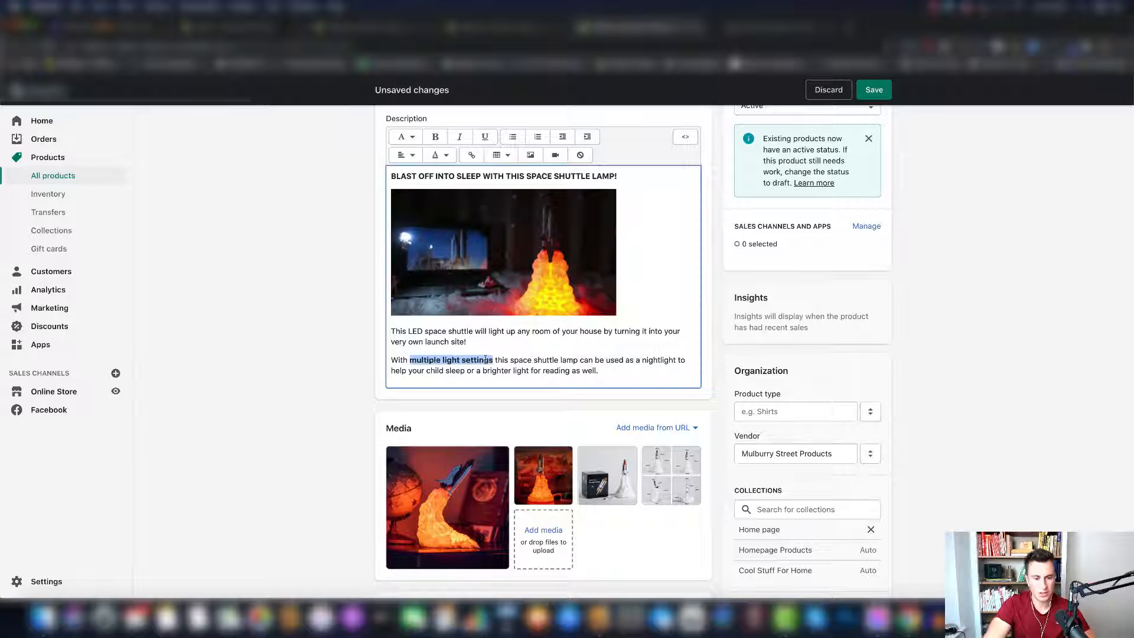
left_click(555, 368)
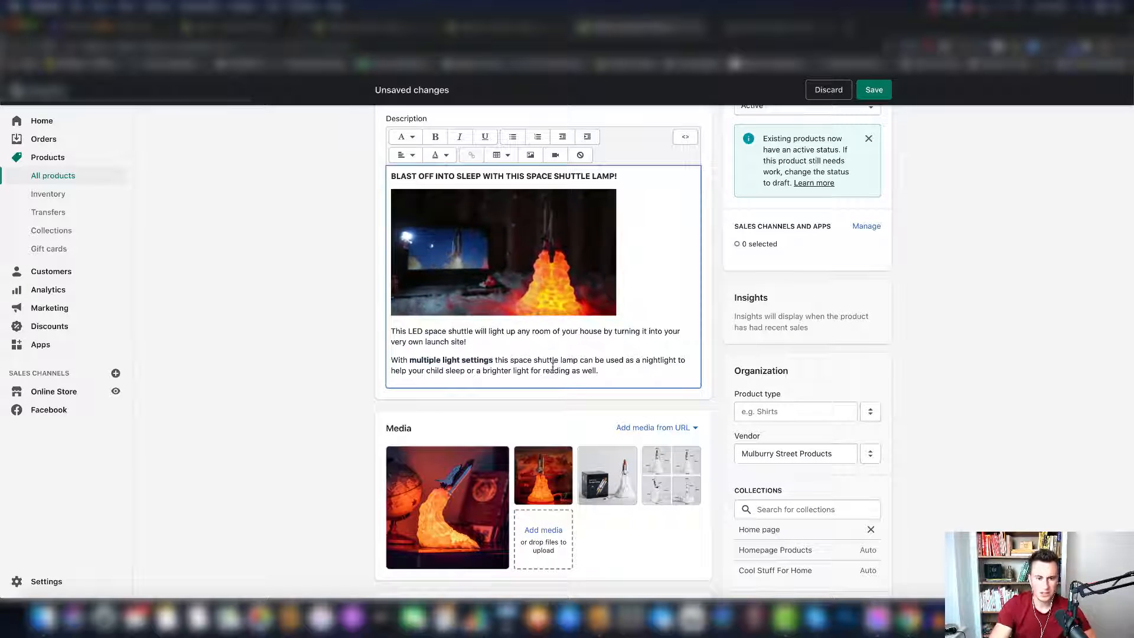
double_click(656, 363)
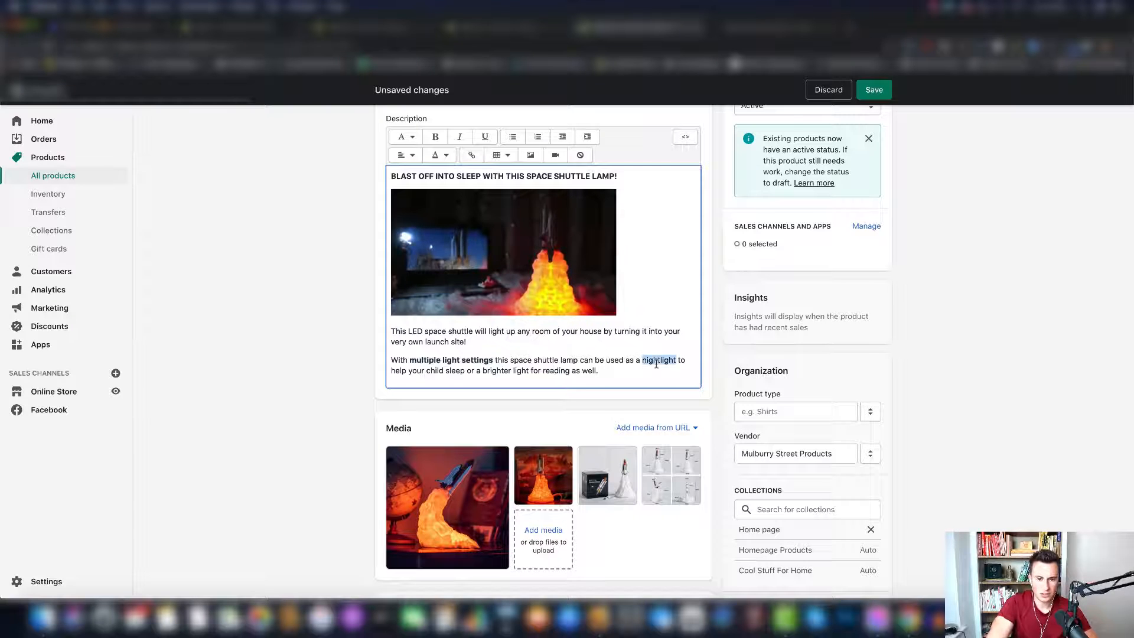
double_click(465, 371)
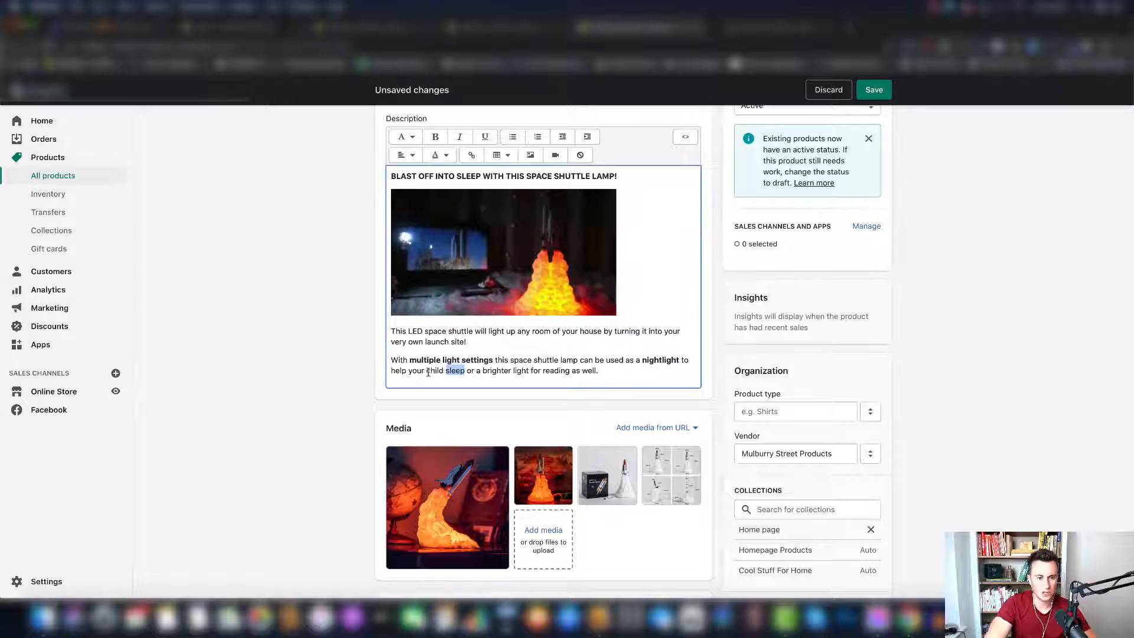
left_click_drag(426, 371, 468, 373)
key("ctrl+b")
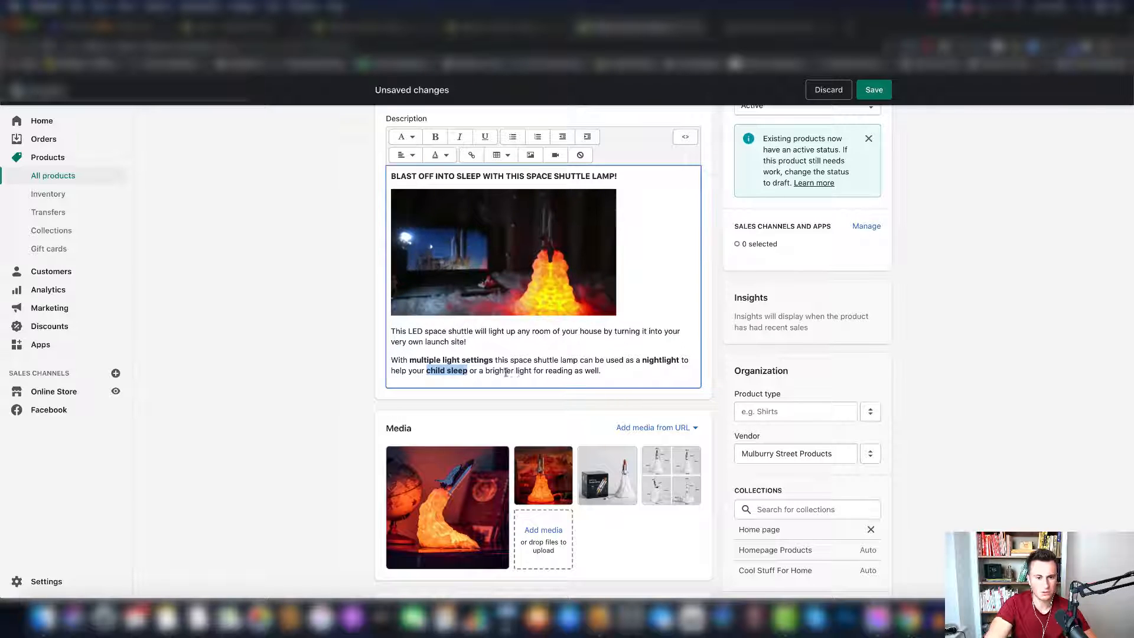
left_click_drag(485, 371, 571, 372)
key("ctrl+b")
left_click(629, 370)
- Insert the uploaded image of a child sitting in front of the glowing lamps on a new line below the second paragraph
scroll(627, 368, "down", 1)
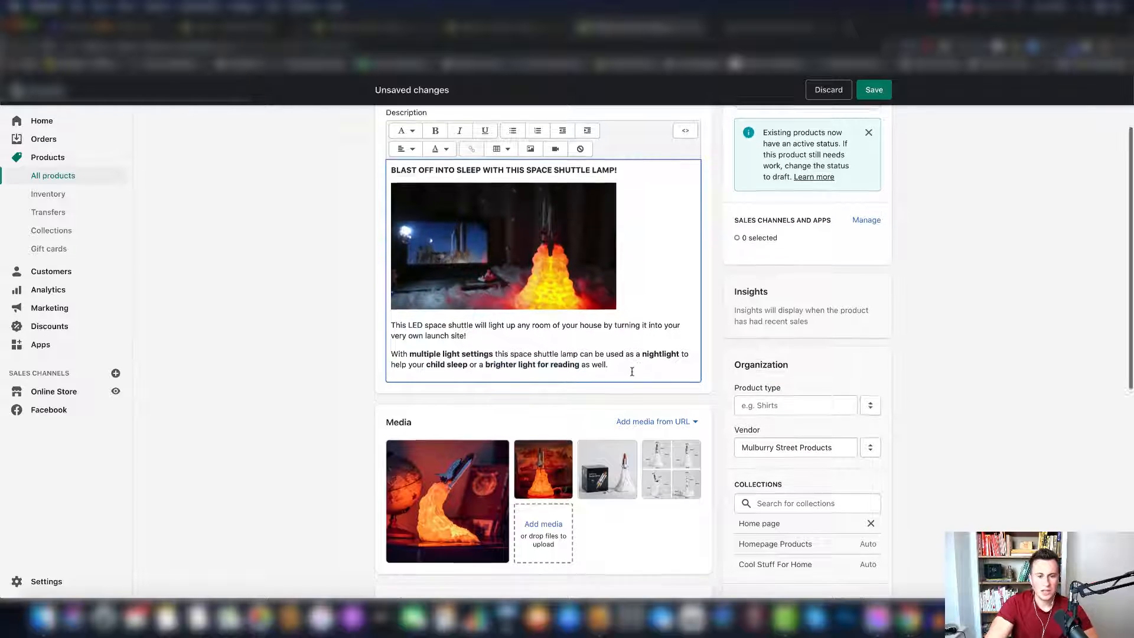
key("Return")
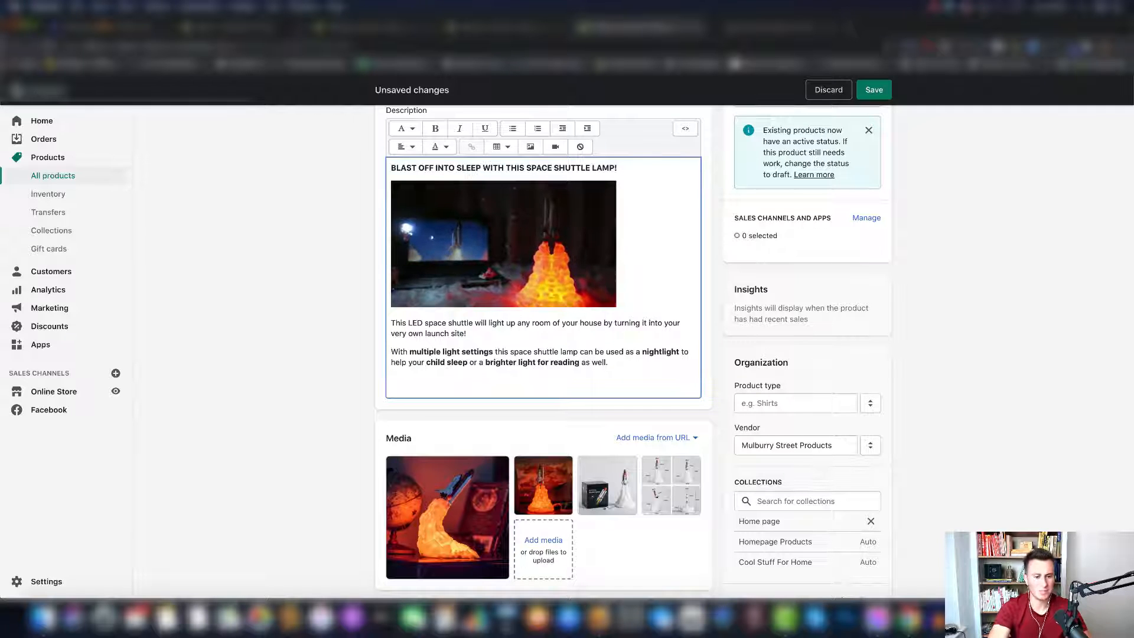
left_click(530, 146)
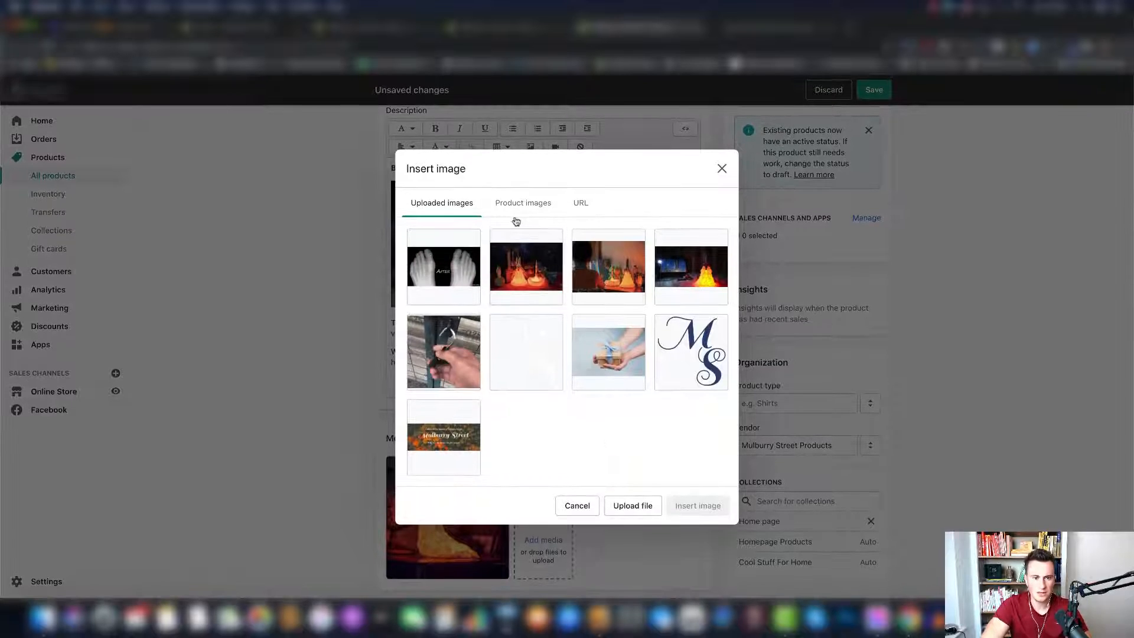
left_click(508, 211)
left_click(451, 208)
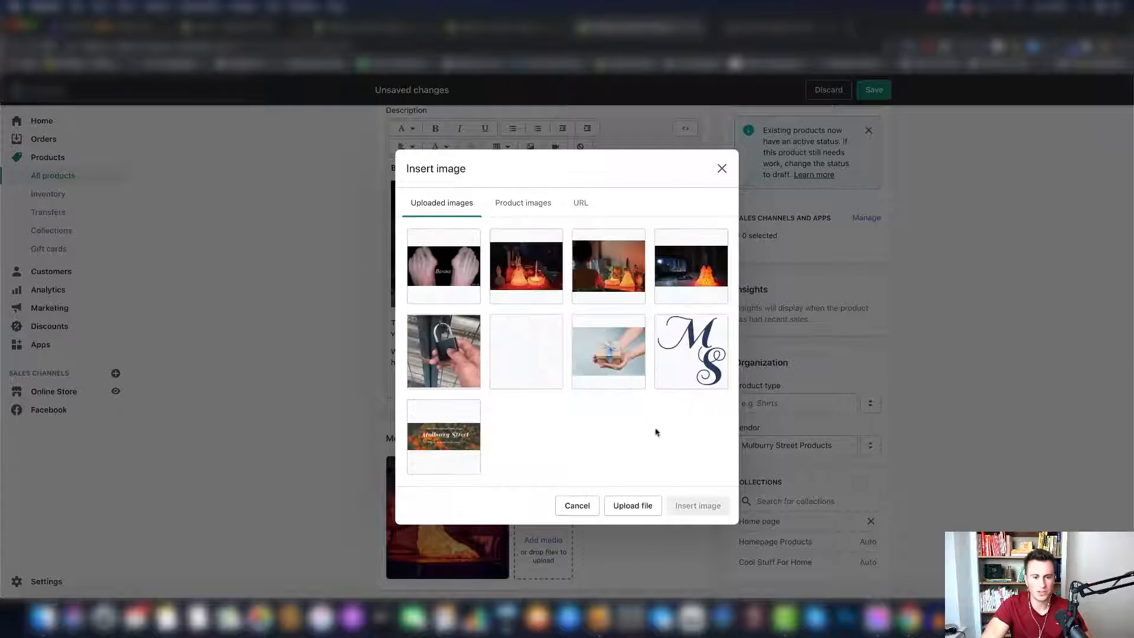
left_click(633, 505)
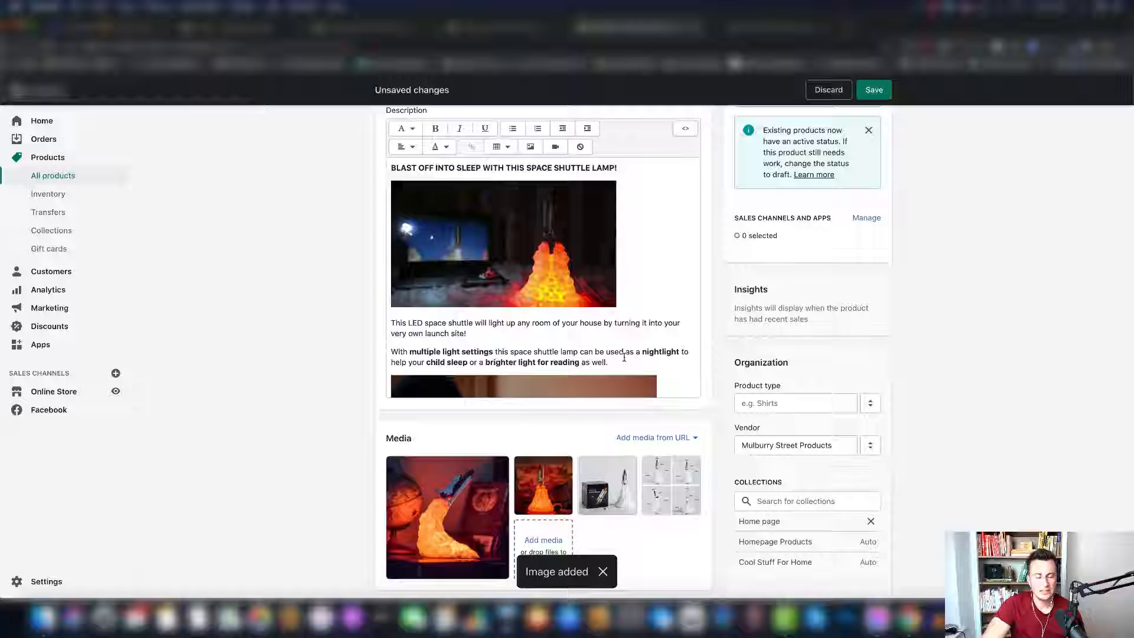
- Shrink the child-and-lamps image proportionally to about the width of the first description image and add a new line below it
scroll(624, 357, "down", 2)
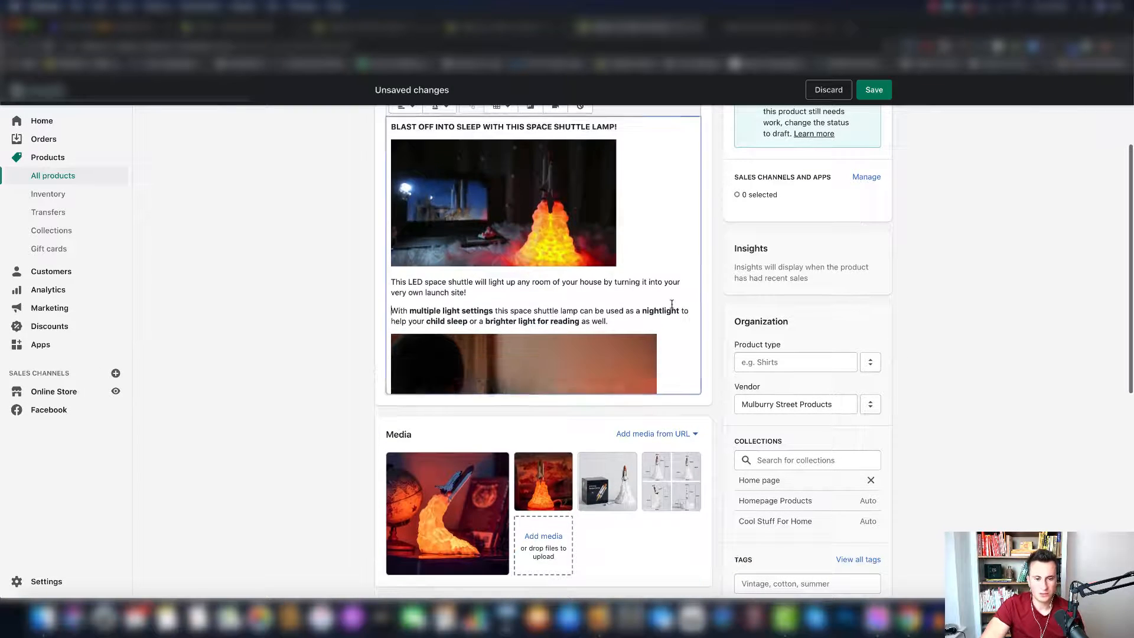
scroll(622, 342, "down", 5)
left_click(621, 324)
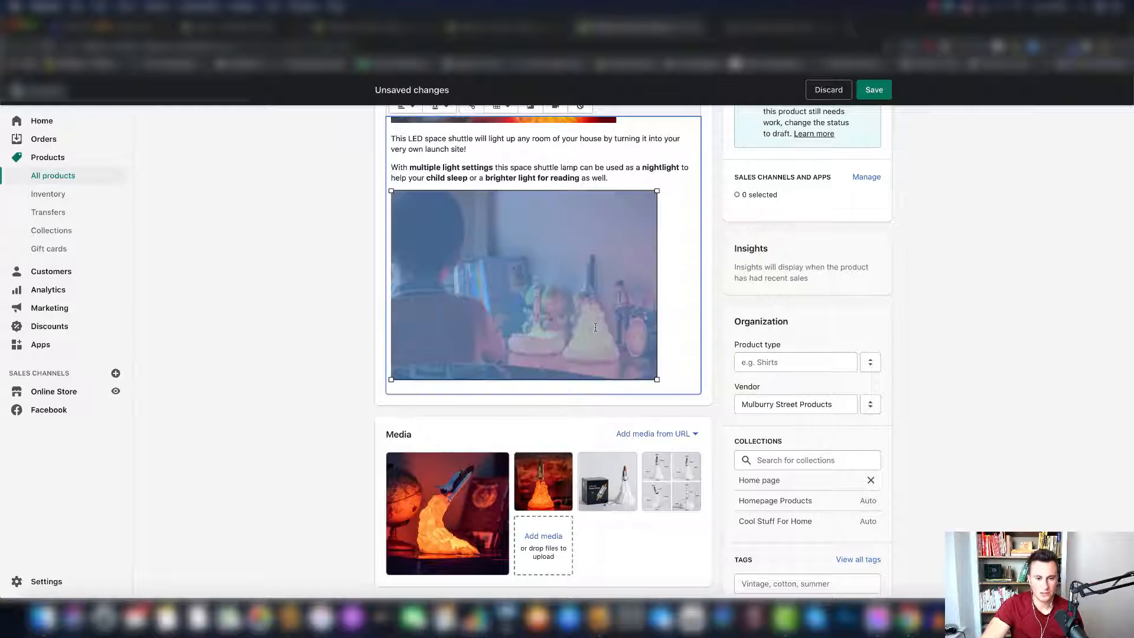
scroll(621, 336, "up", 1)
scroll(621, 346, "down", 1)
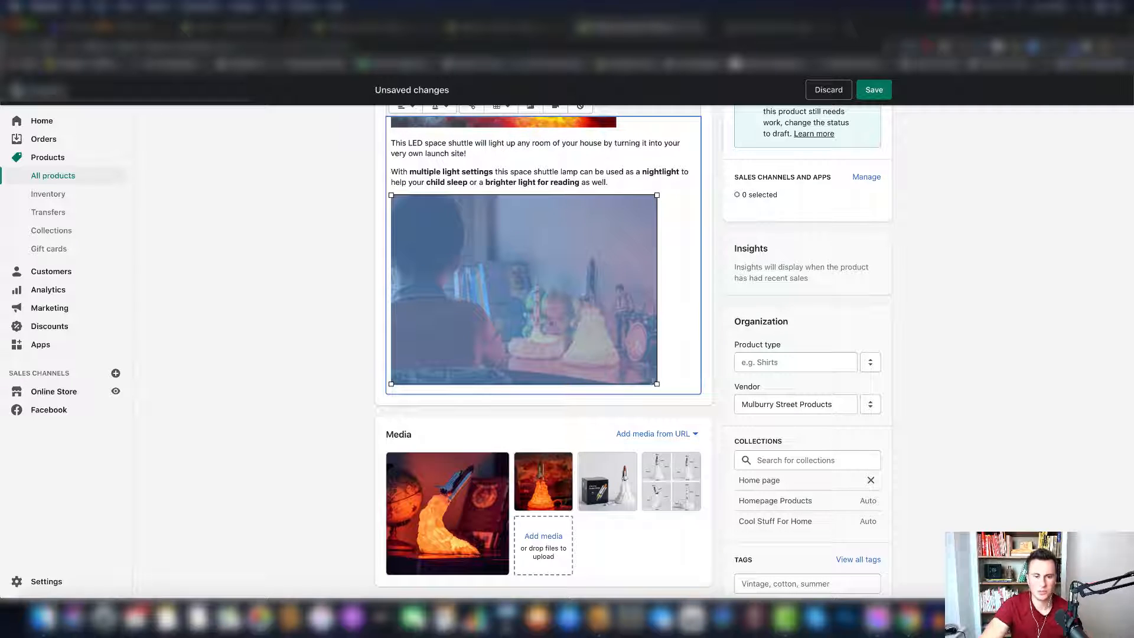
left_click_drag(657, 384, 618, 367)
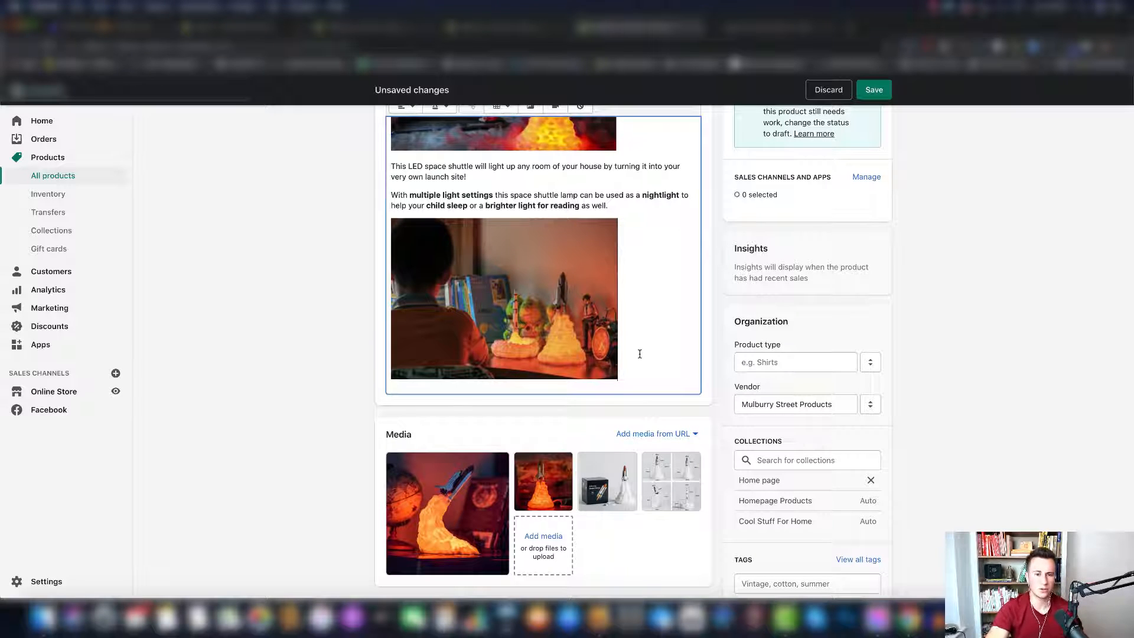
left_click(640, 354)
key("Return")
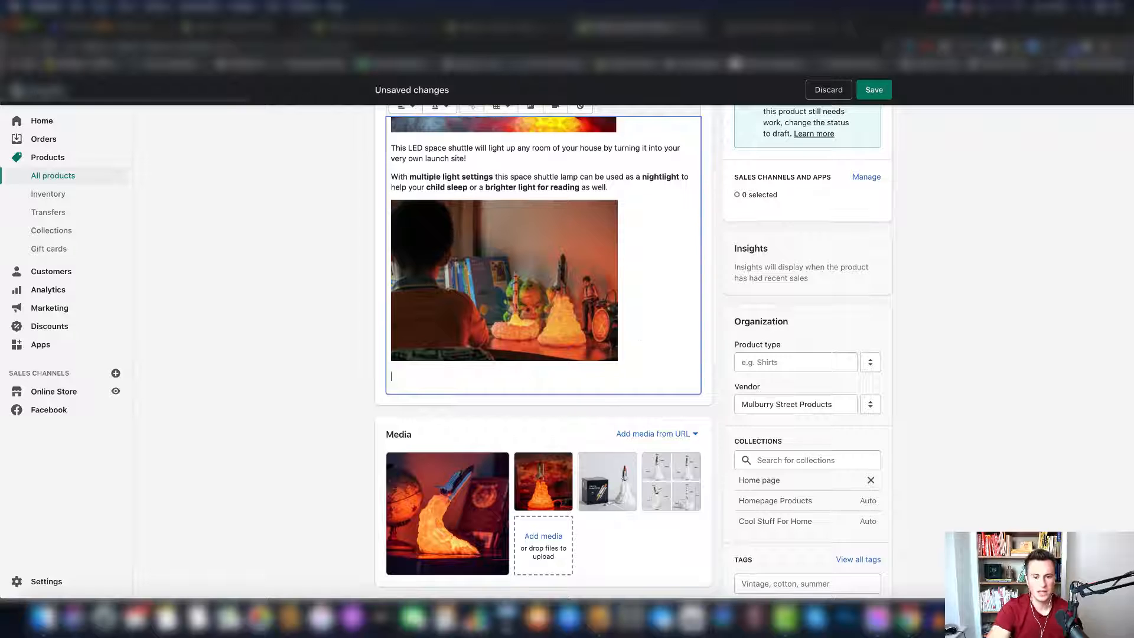
- Save the product and review the full description with both images in the store preview
left_click(874, 90)
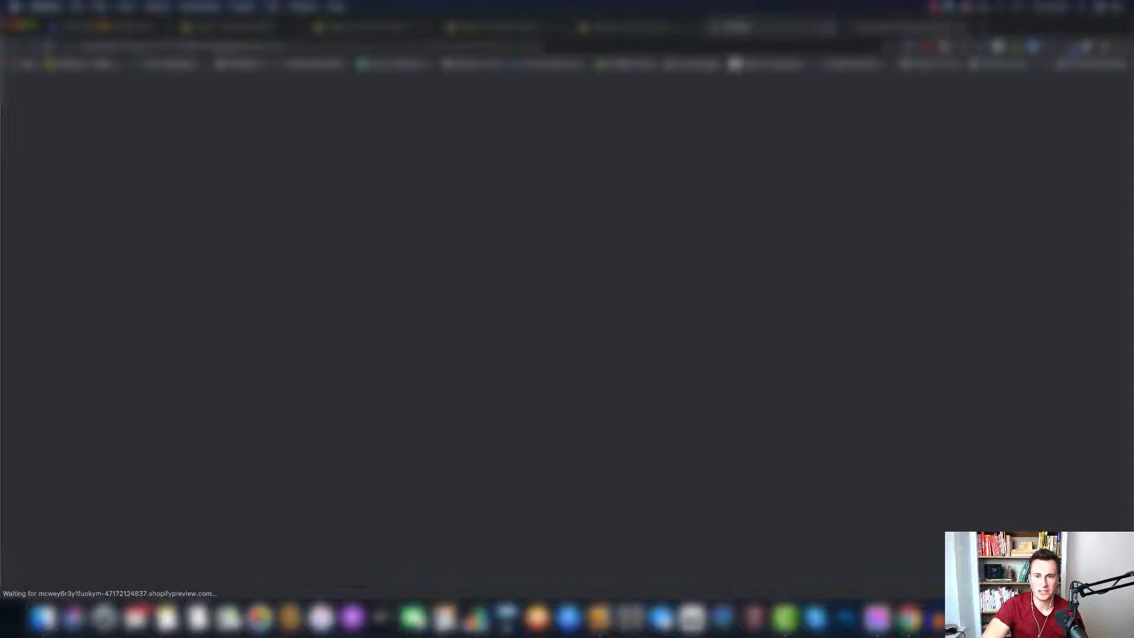
scroll(915, 230, "down", 3)
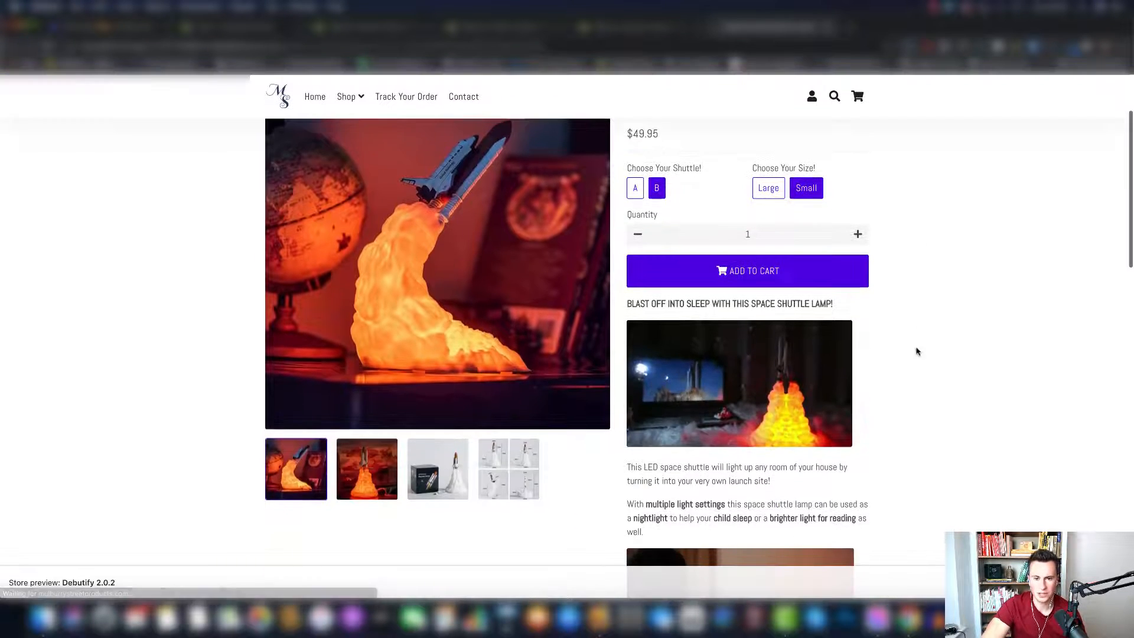
scroll(871, 370, "down", 2)
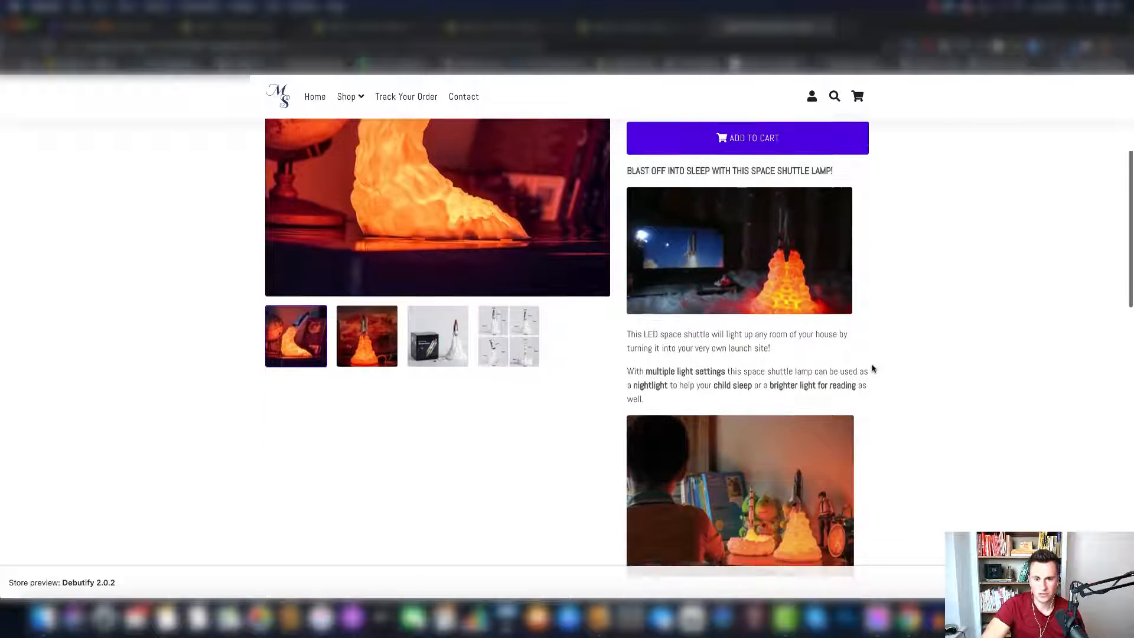
- In the product editor, paste a "Features" heading and four rocket-emoji lines (3D printed, rechargeable battery, eco-friendly PLA plastic, 3 light modes) below the child-and-lamps image
scroll(868, 350, "down", 1)
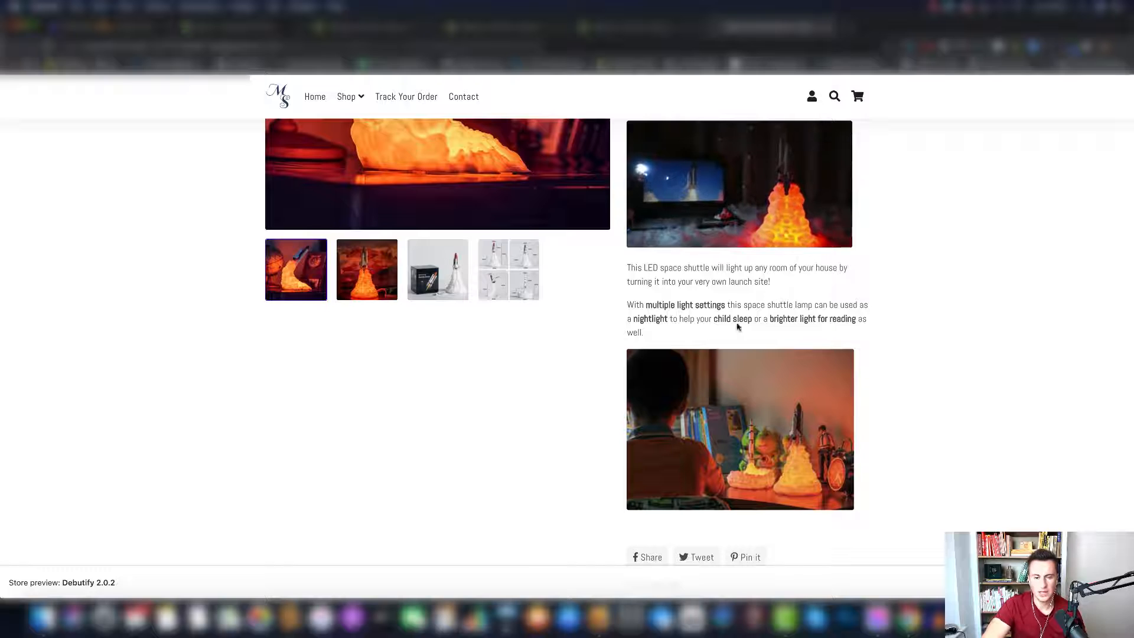
scroll(771, 455, "down", 1)
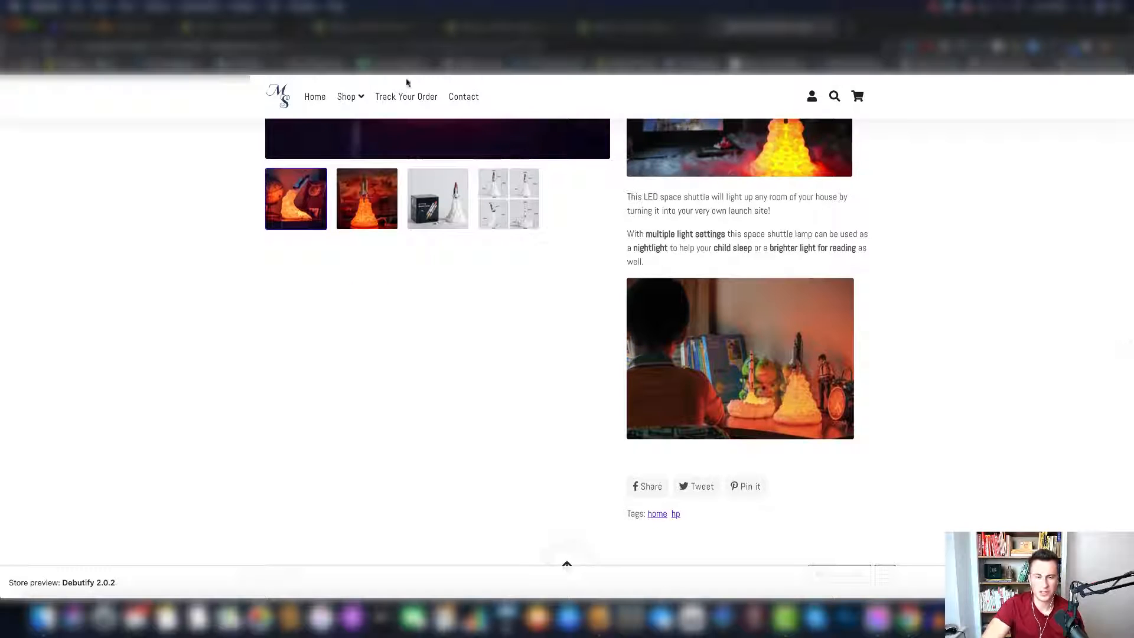
left_click(642, 27)
left_click(646, 477)
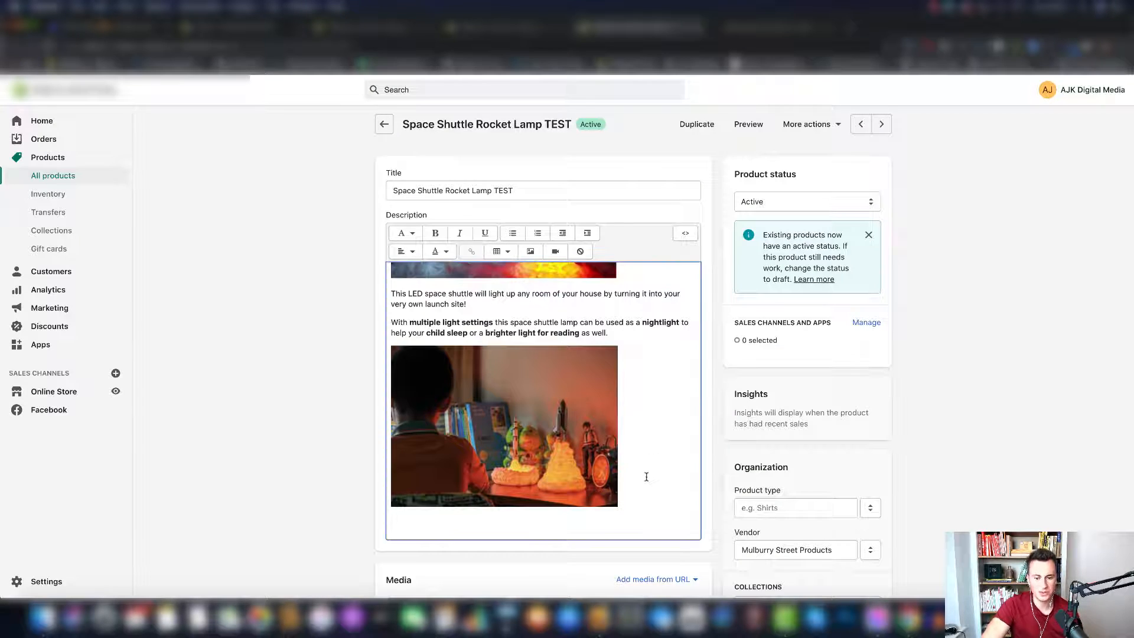
scroll(646, 476, "down", 1)
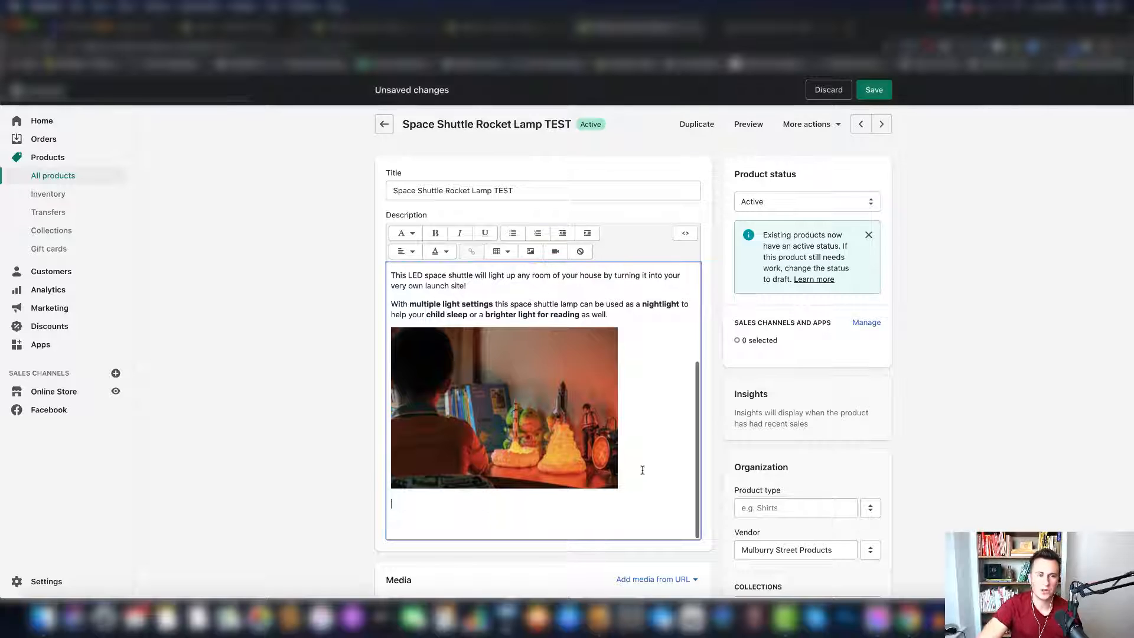
scroll(642, 469, "down", 3)
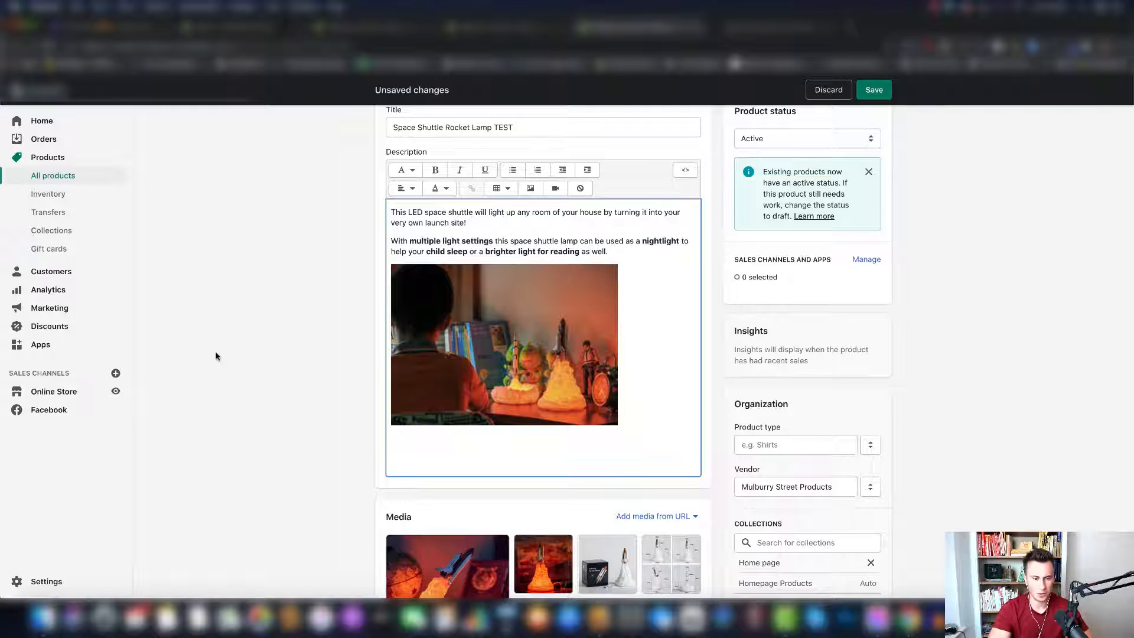
type("Features 🚀 3D printed for ultimate detail and a realistic look. 🚀 Built-in rechargeable battery (up to 12 hours of light). 🚀 Eco-friendly, made of biodegradable PLA plastic. 🚀 3 light modes")
scroll(443, 391, "down", 1)
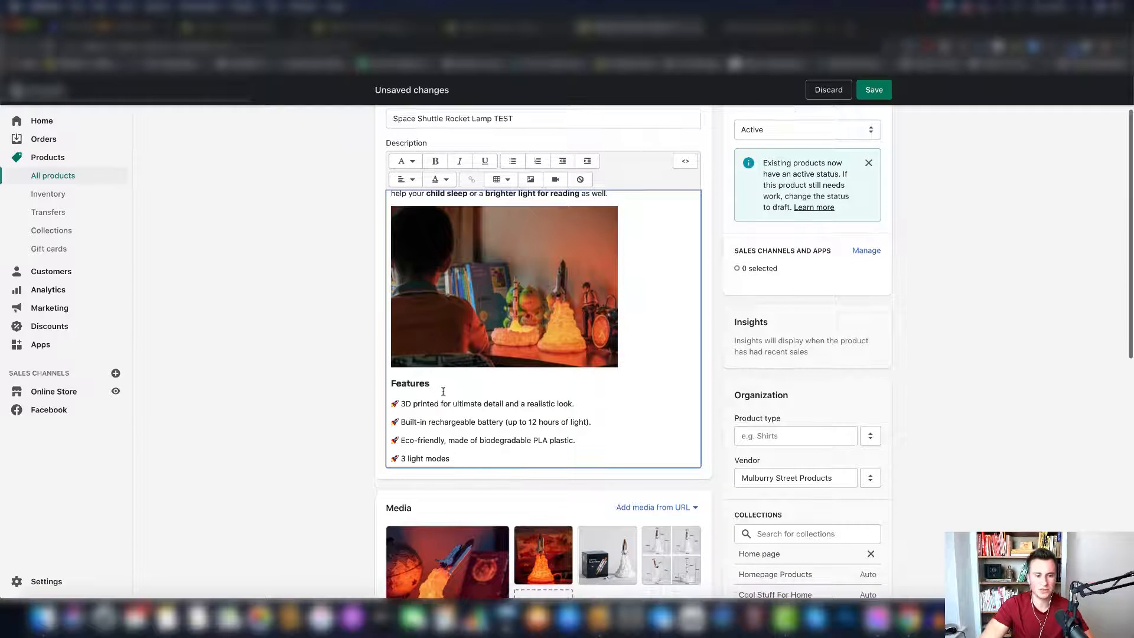
scroll(443, 391, "down", 2)
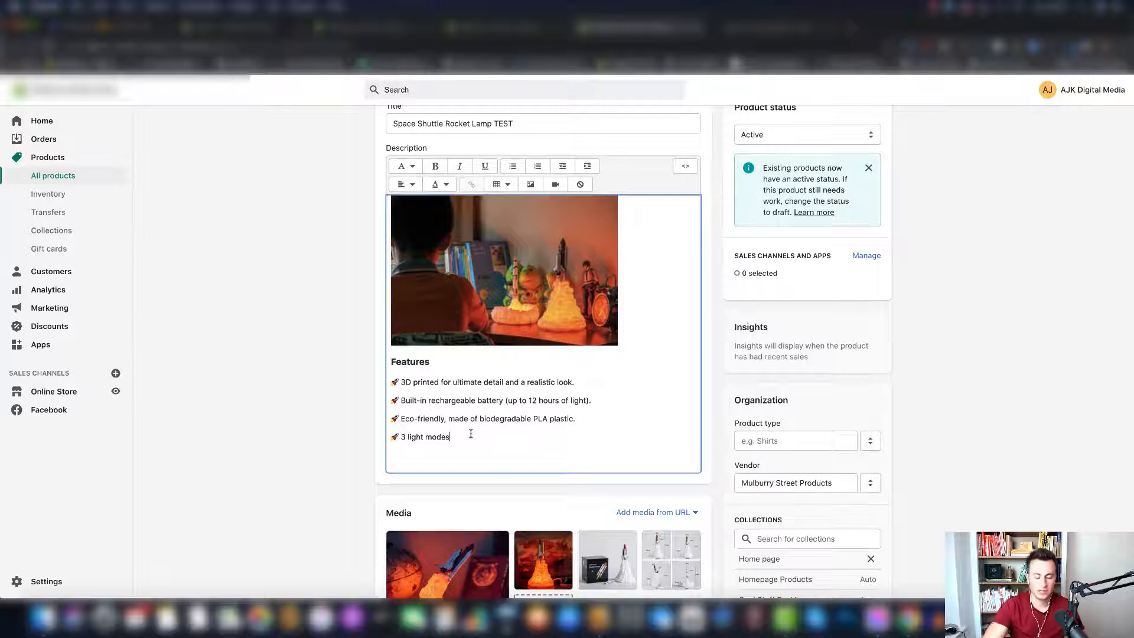
- Insert the uploaded image of two glowing rocket lamps among gifts at Large (480x480) size on a new line below "3 light modes"
key("Return")
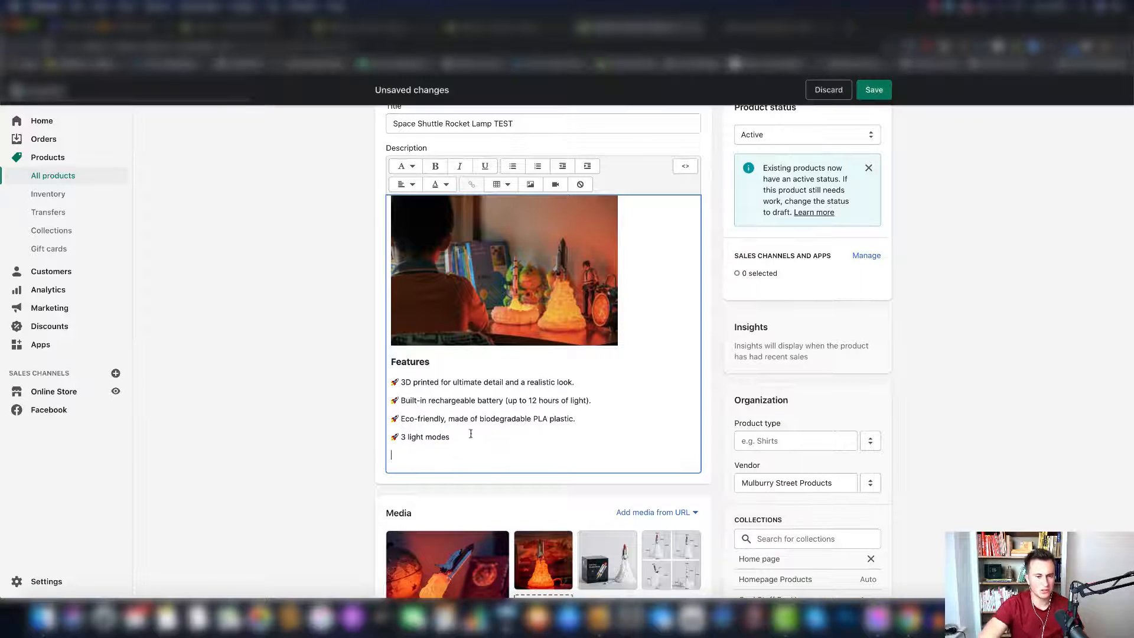
scroll(499, 397, "down", 1)
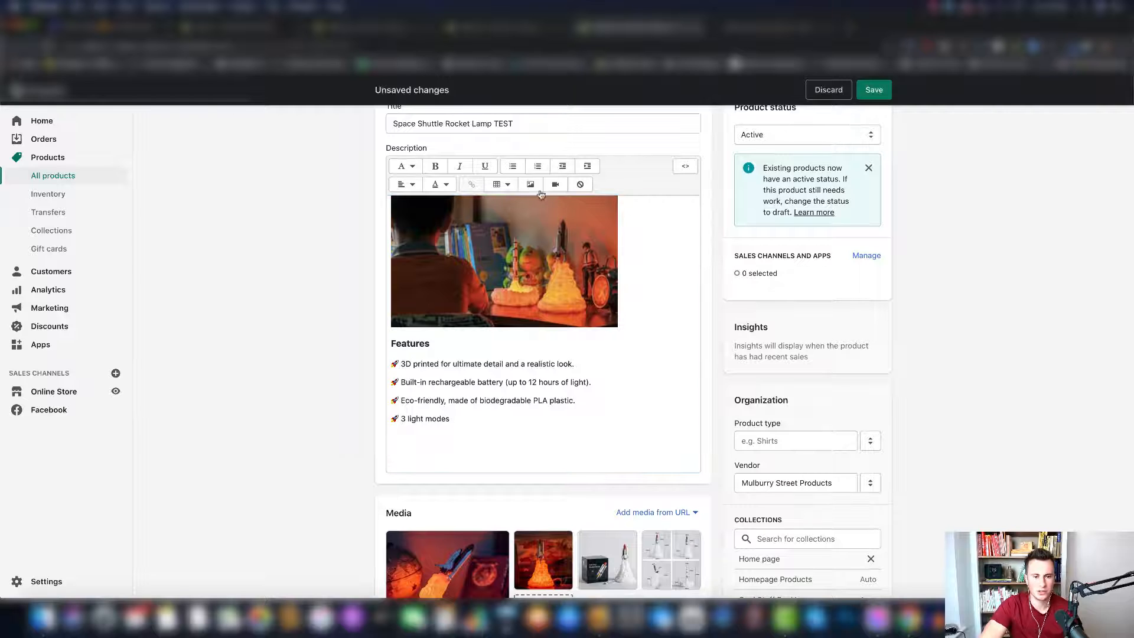
left_click(532, 185)
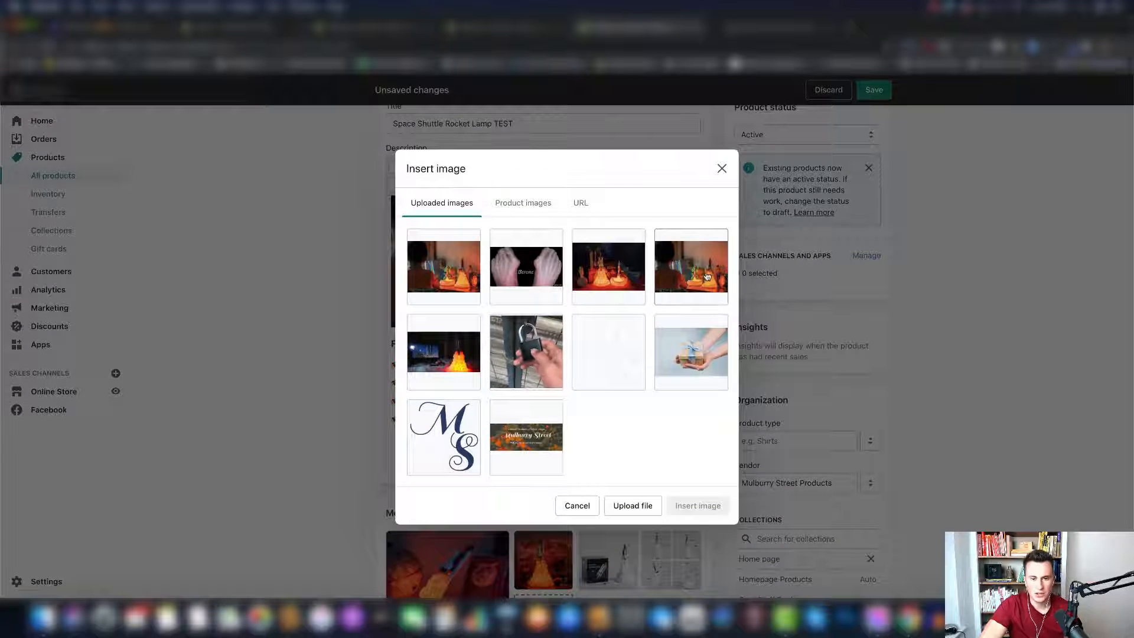
left_click(608, 272)
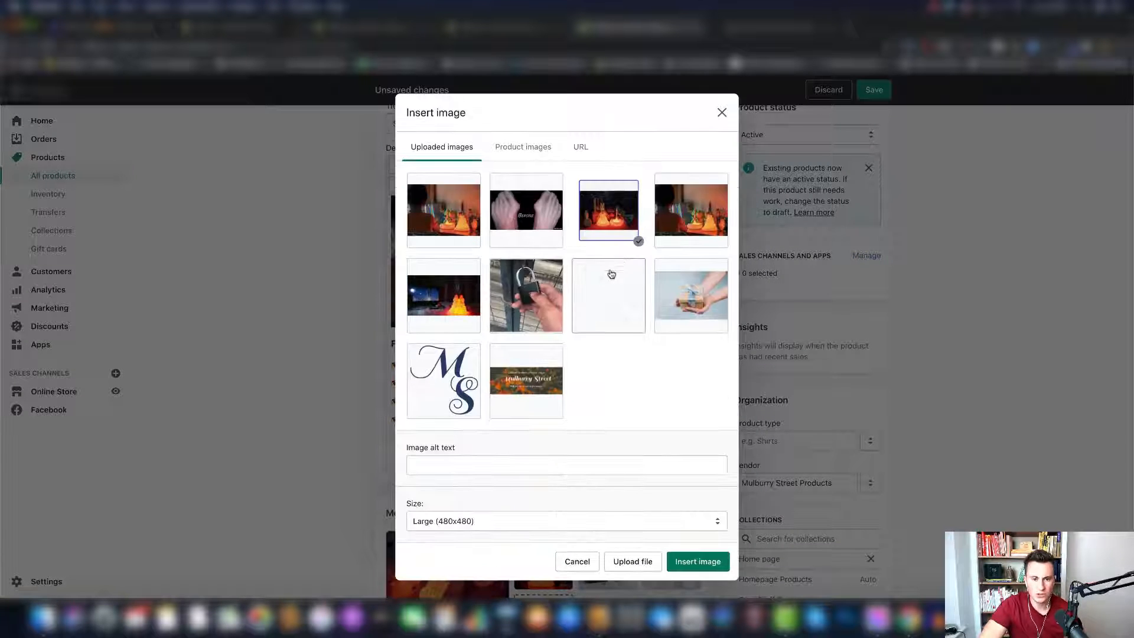
left_click(698, 561)
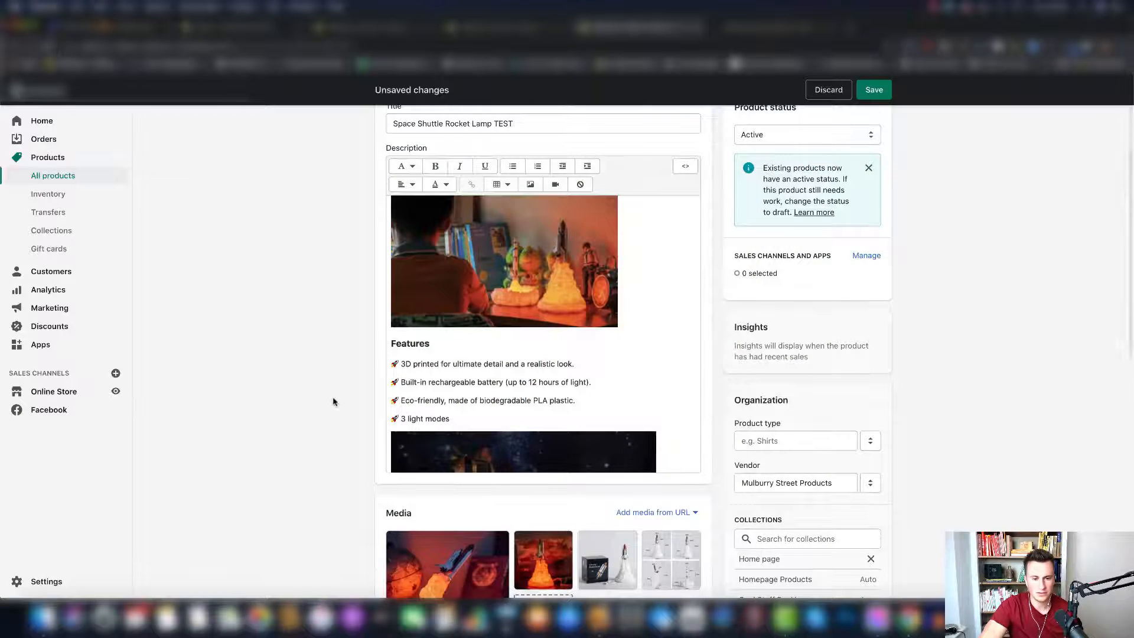
- Shrink the new two-lamps image proportionally to the width of the child-and-lamps image and add a new line below it
scroll(546, 343, "down", 3)
left_click(599, 327)
scroll(599, 327, "down", 3)
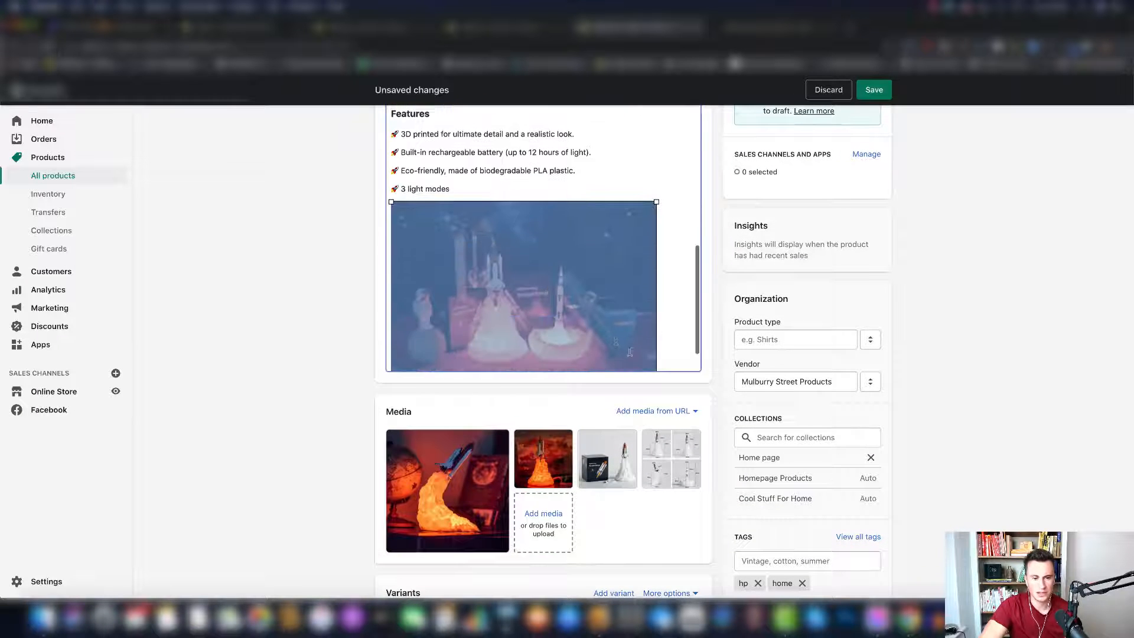
left_click_drag(656, 338, 613, 334)
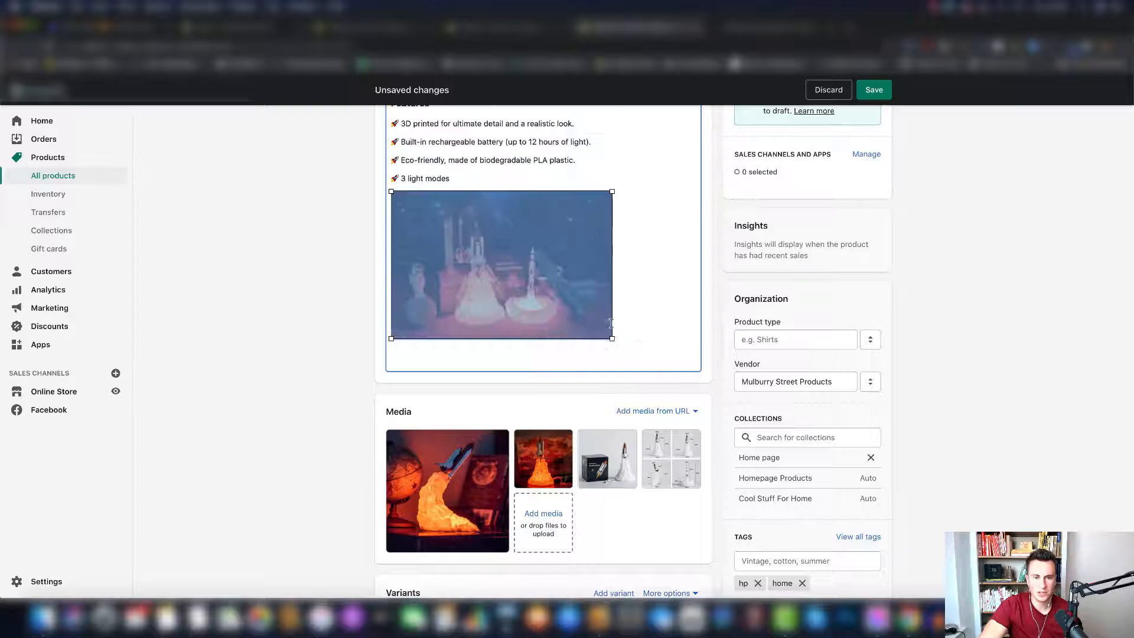
scroll(611, 323, "down", 1)
left_click_drag(613, 230, 618, 225)
left_click(663, 299)
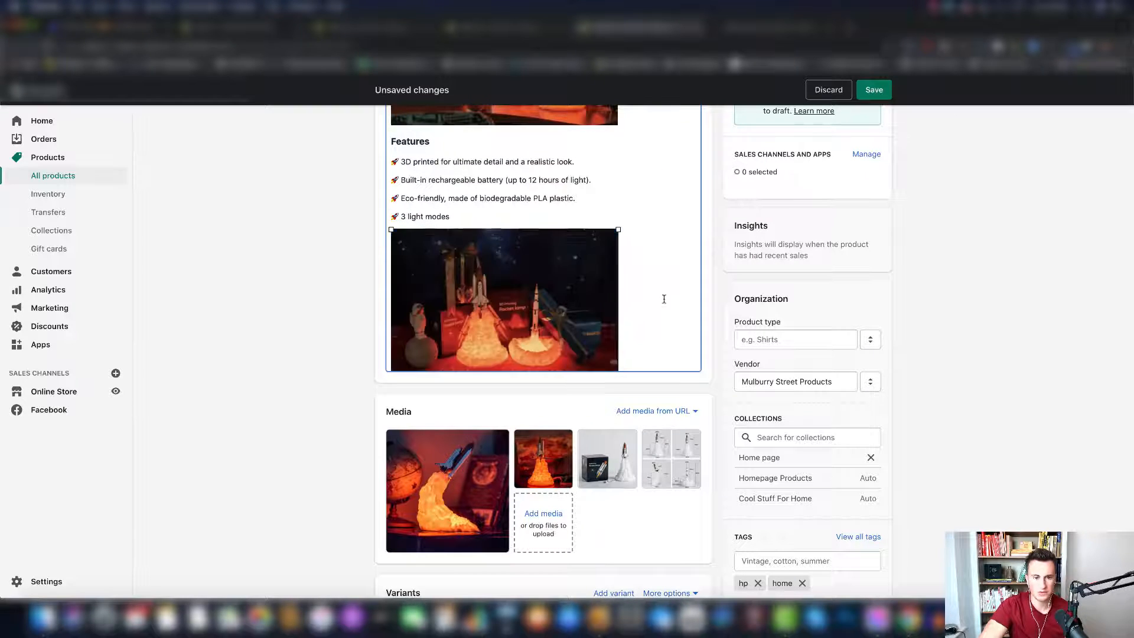
scroll(664, 299, "down", 1)
scroll(525, 294, "down", 1)
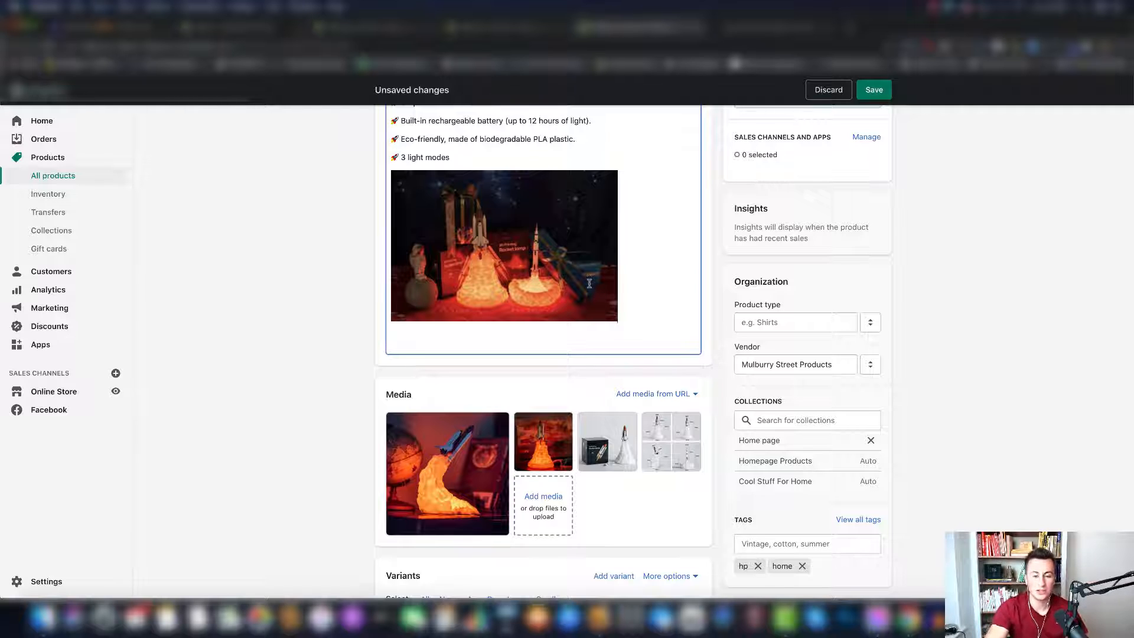
- Paste the "Not happy with your purchase?" paragraph, inviting customers to contact us within 30 days, below the two-lamps image
scroll(694, 237, "up", 5)
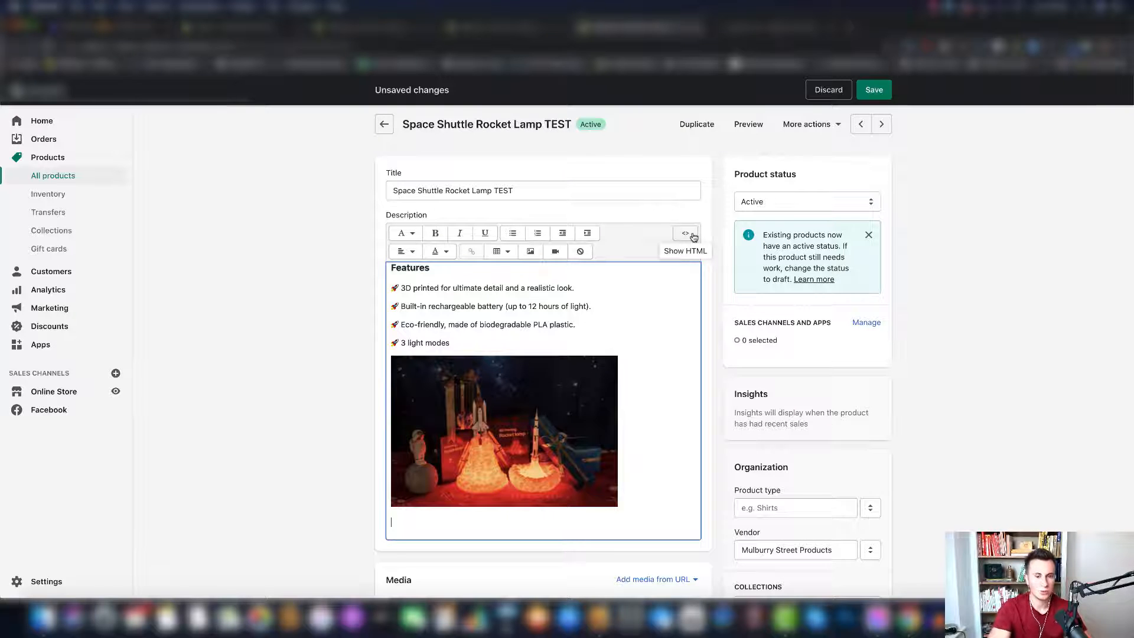
left_click(369, 239)
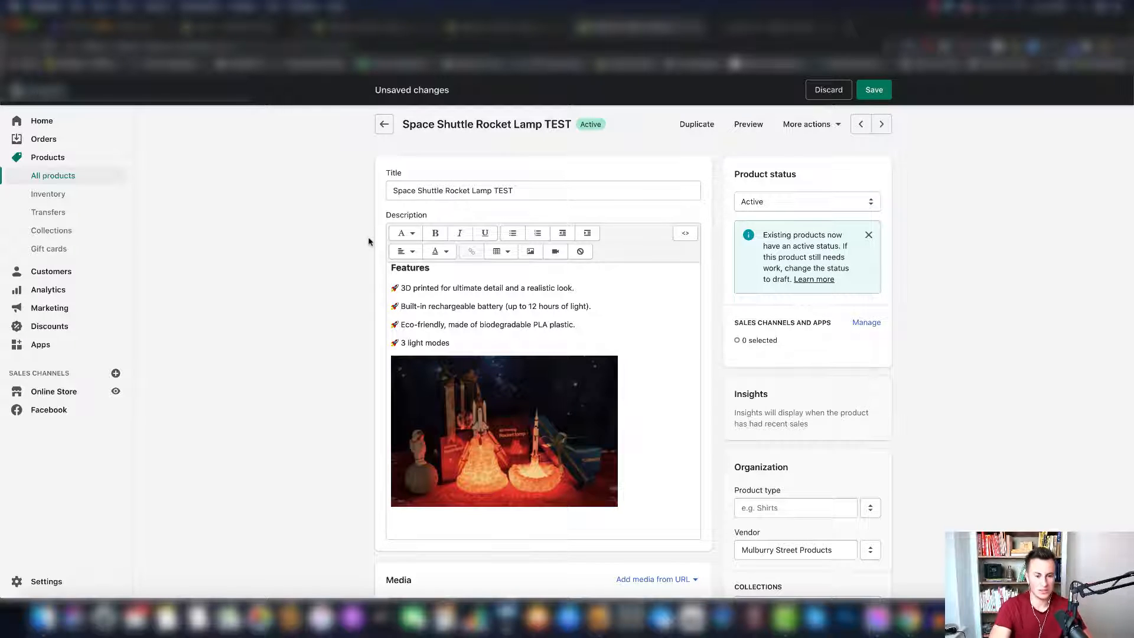
left_click(411, 519)
scroll(412, 520, "down", 1)
scroll(411, 520, "down", 1)
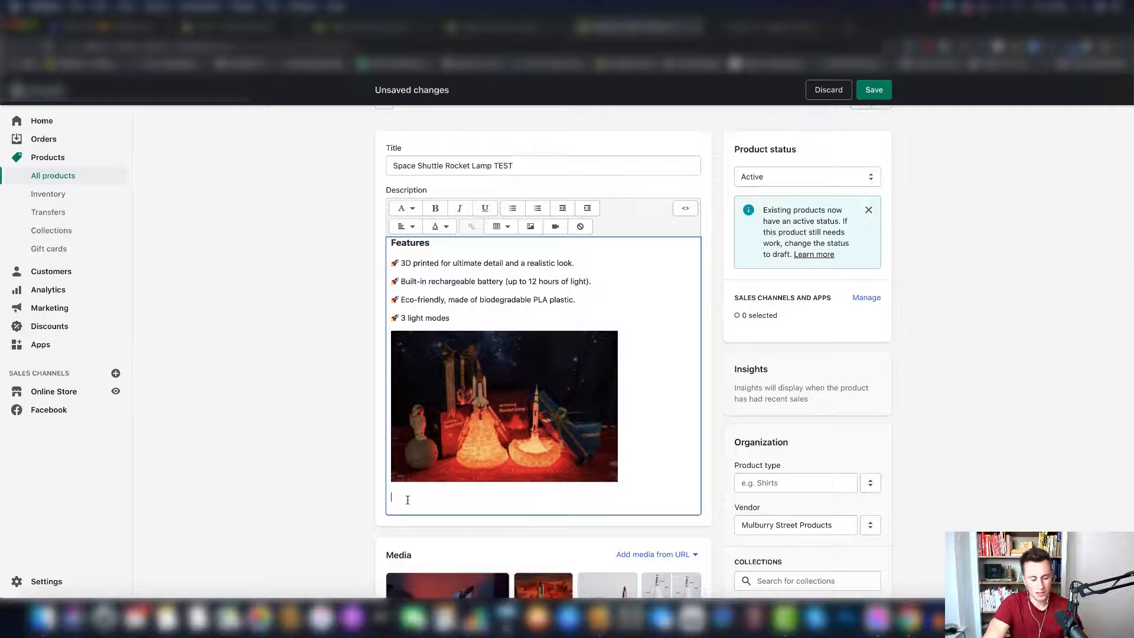
type("Not happy with your purchase? We want all of our customers to be 100% happy so if for whatever reason you're not simply contact us within 30 days and our team will be happy to help.")
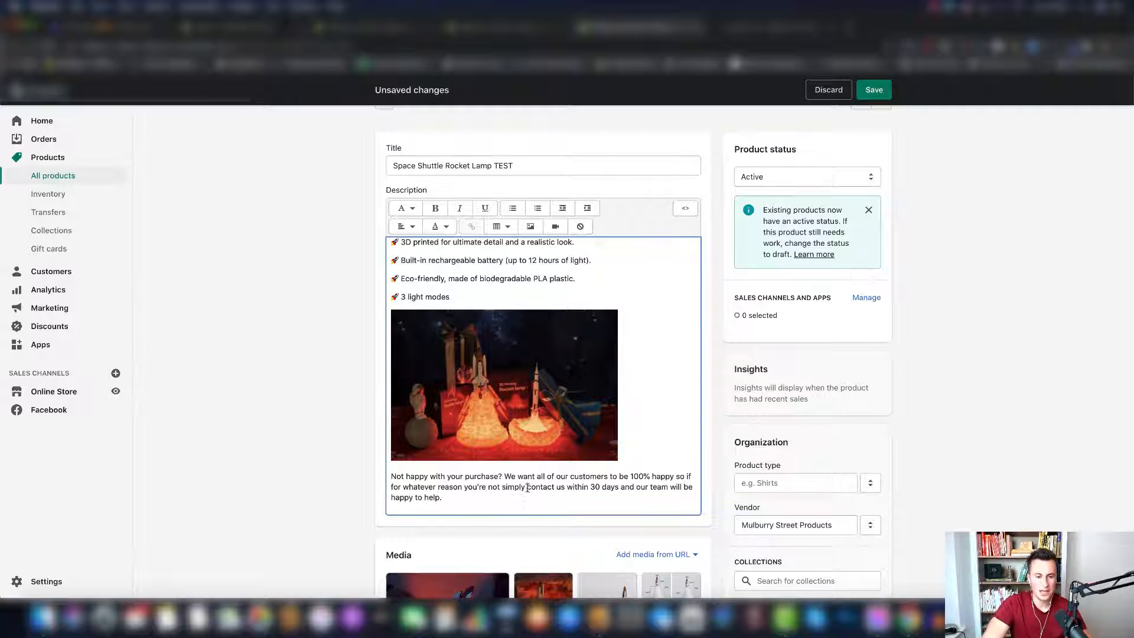
- Link the words "contact us" in the closing paragraph to the store's Contact Us page address, opening in the same window, and save the product
left_click_drag(527, 487, 563, 488)
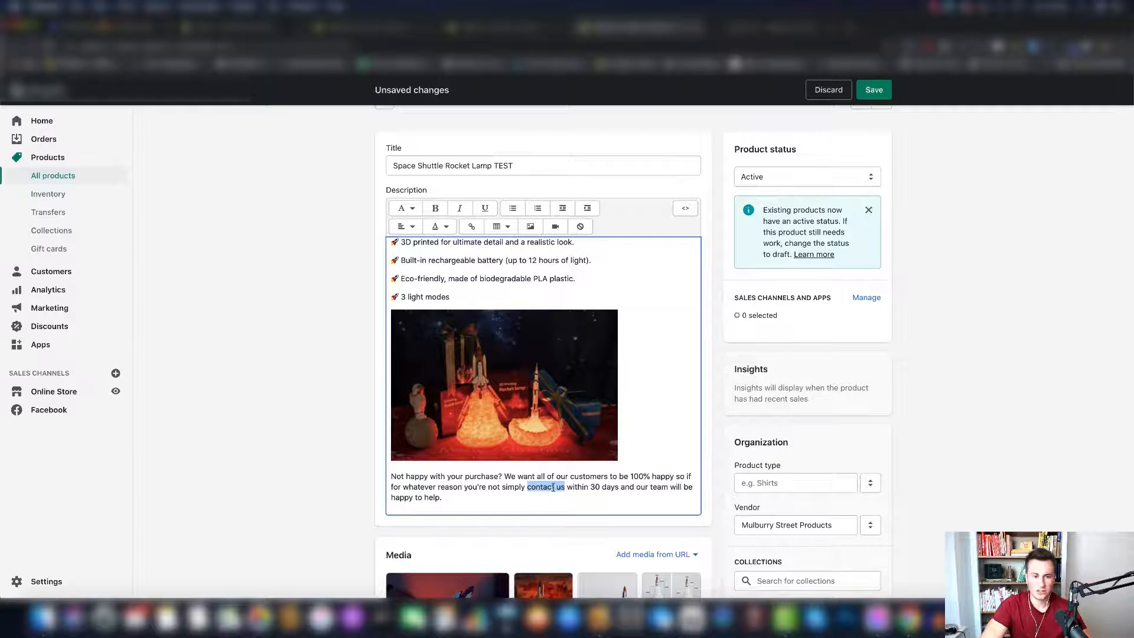
left_click(471, 227)
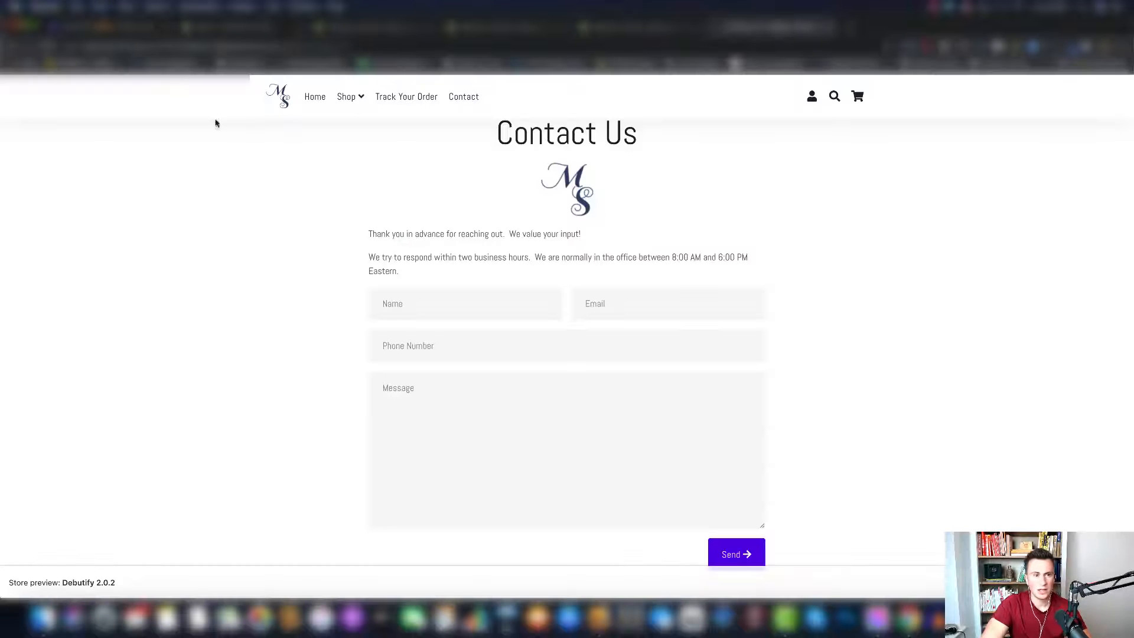
left_click(253, 47)
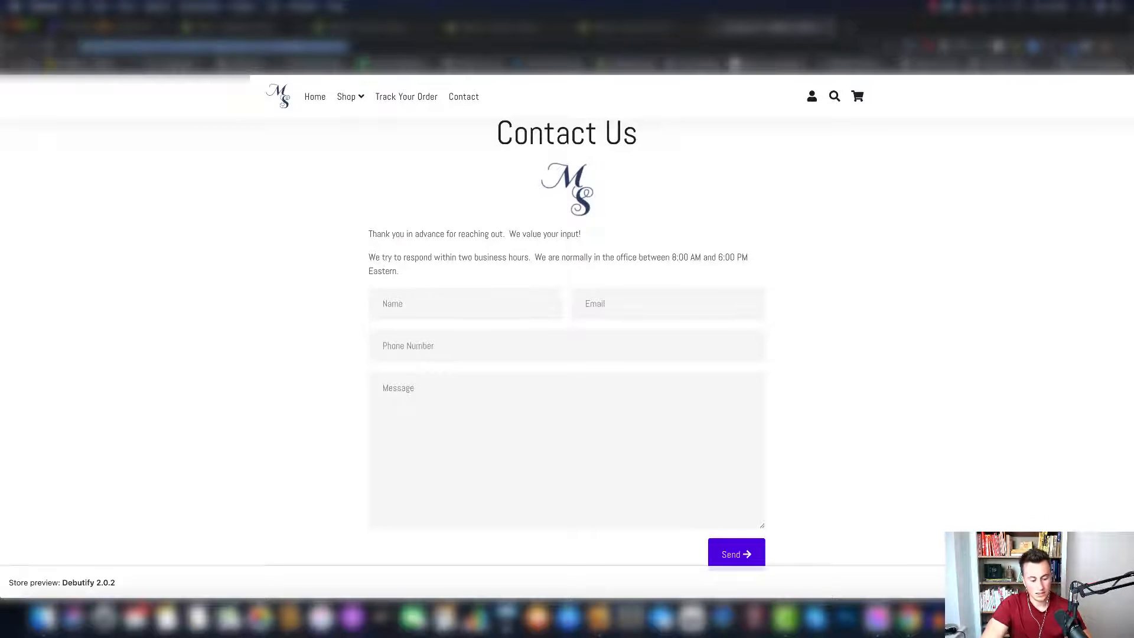
key("super+c")
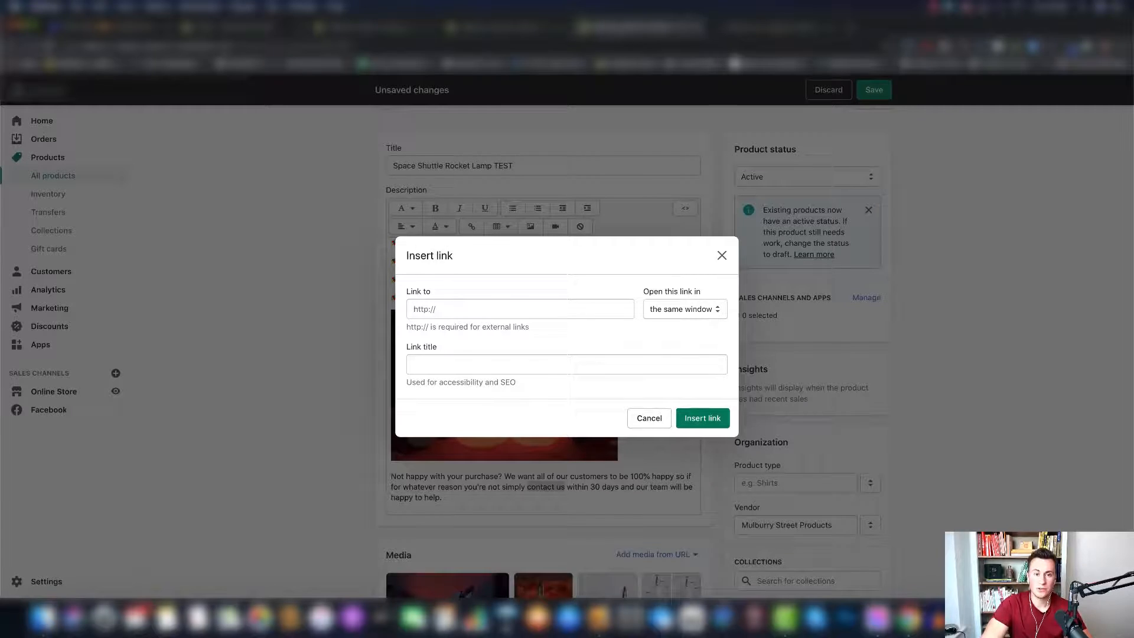
left_click(617, 29)
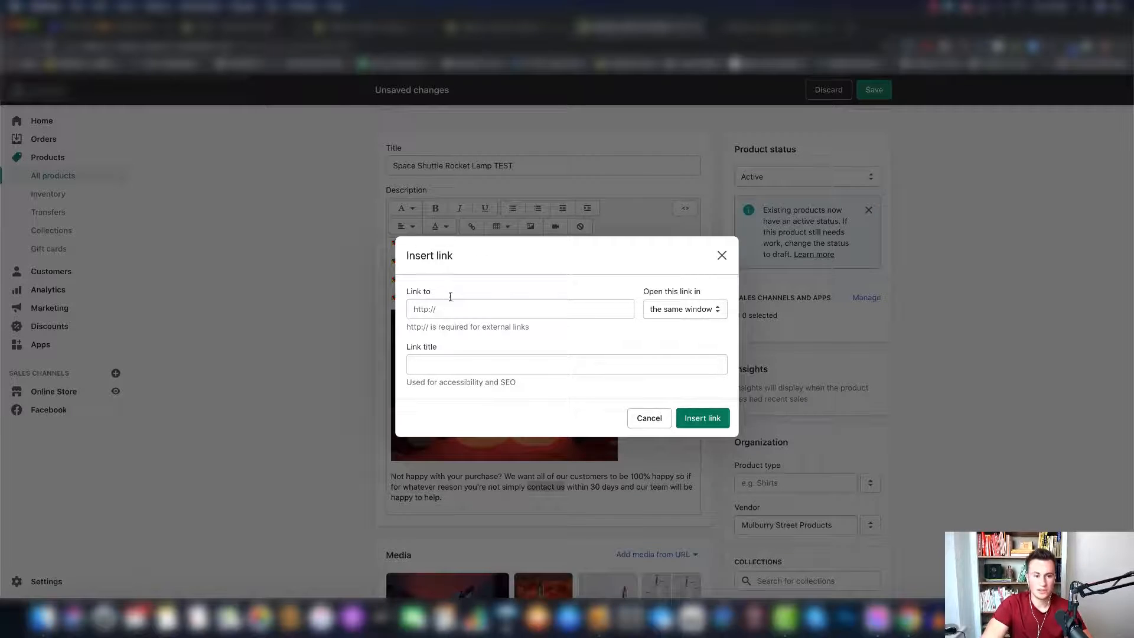
left_click(448, 311)
key("super+v")
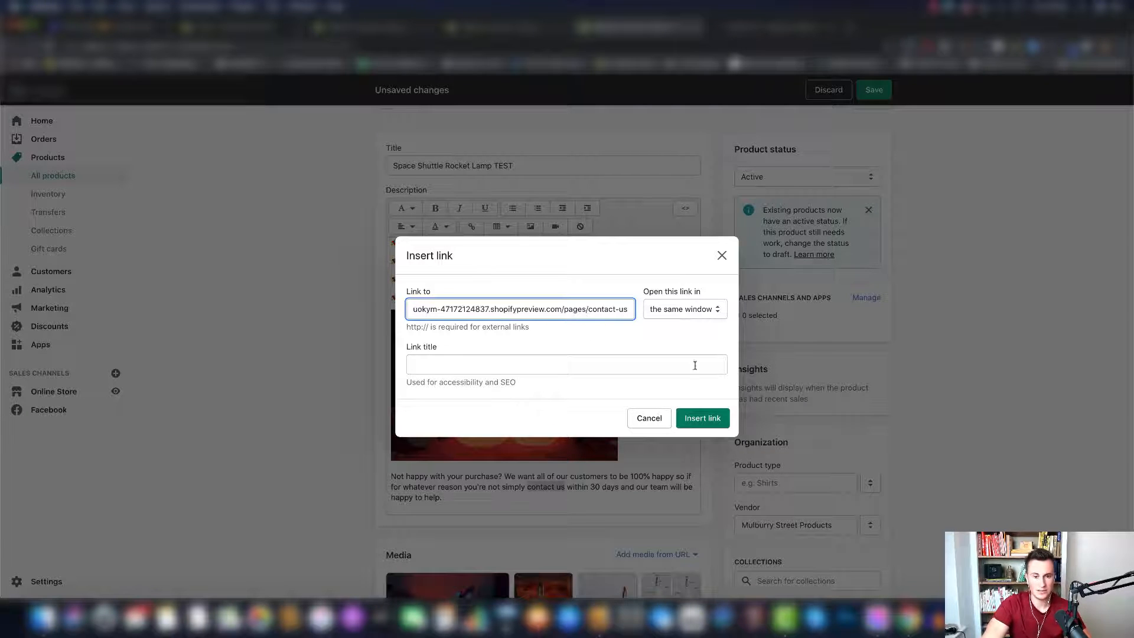
left_click(702, 418)
left_click(877, 89)
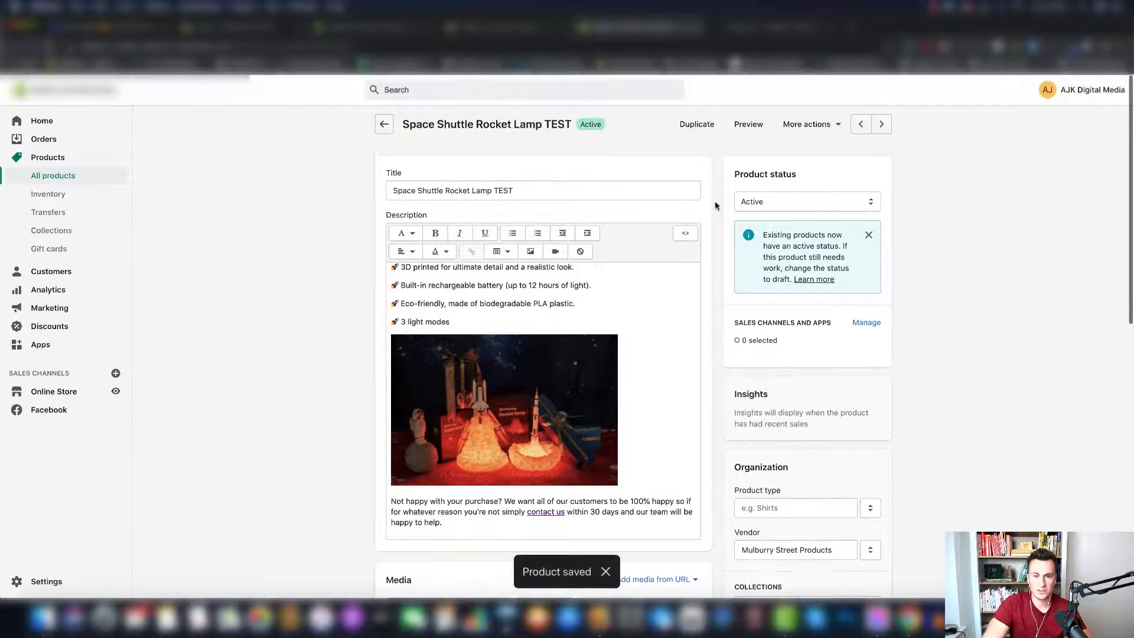
- Open the product's store preview and review the description's images, bold highlights, features list and closing contact paragraph
left_click(748, 125)
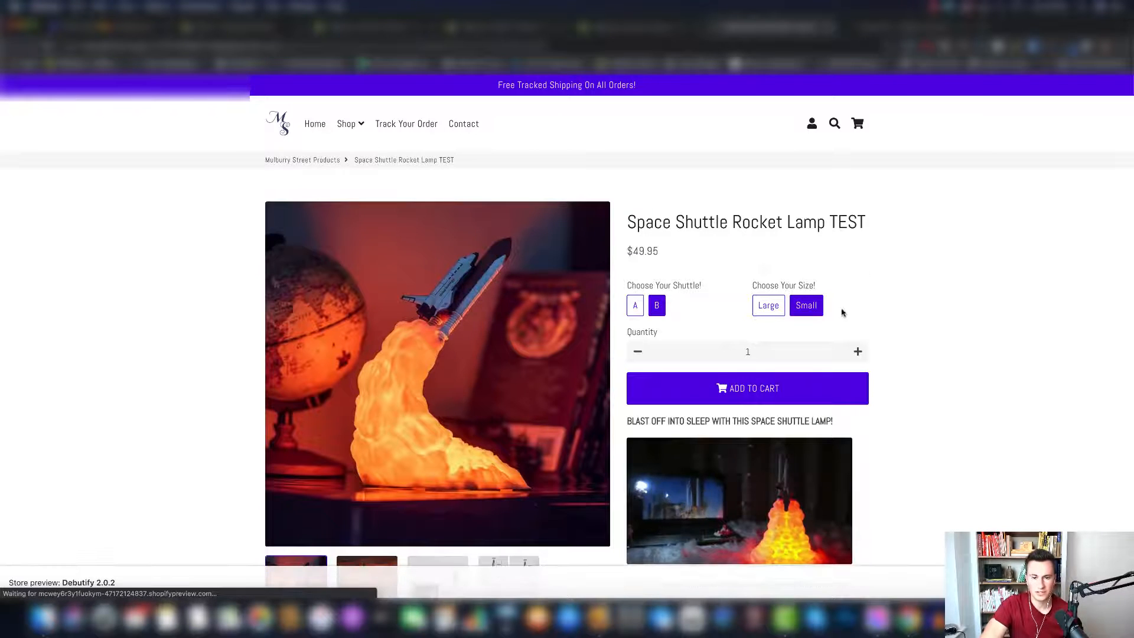
scroll(881, 329, "down", 8)
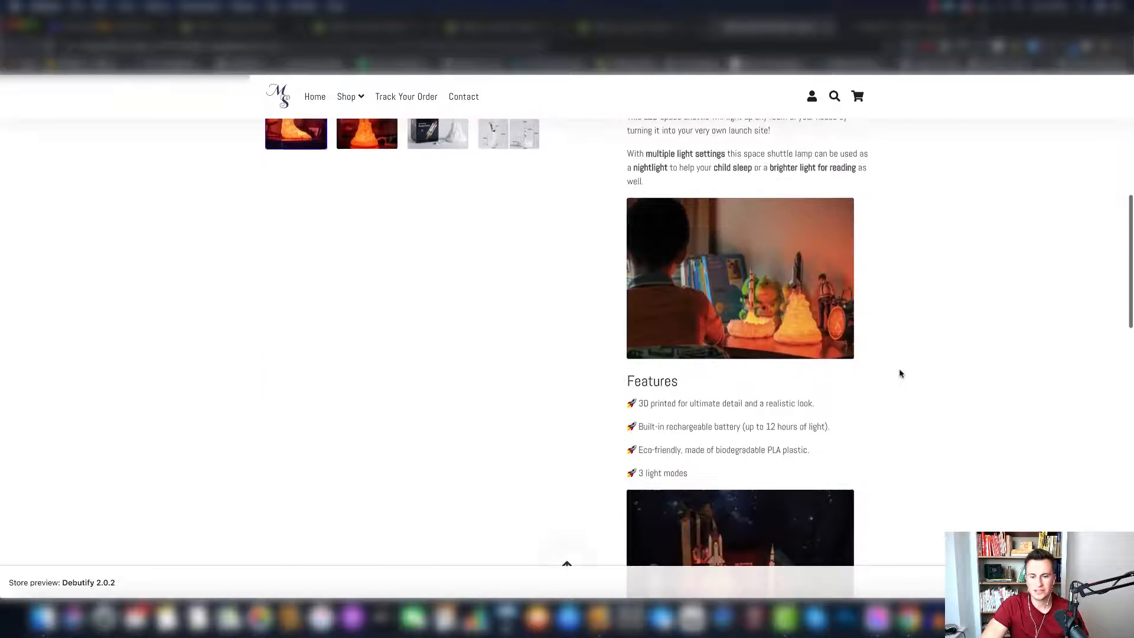
scroll(901, 374, "down", 2)
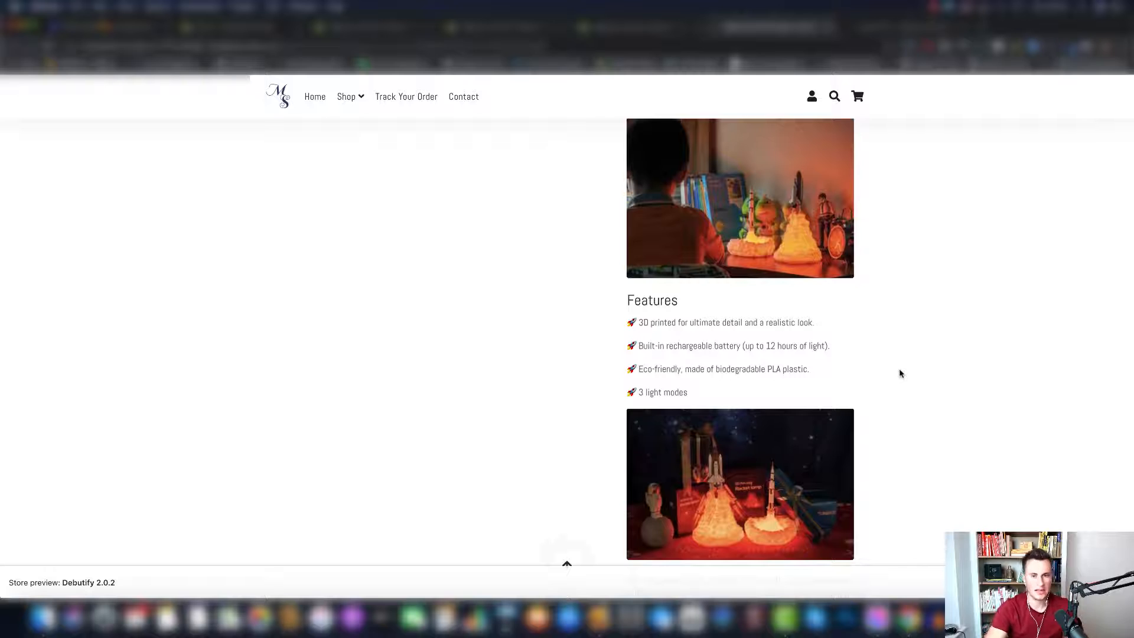
scroll(901, 374, "up", 3)
scroll(711, 319, "down", 6)
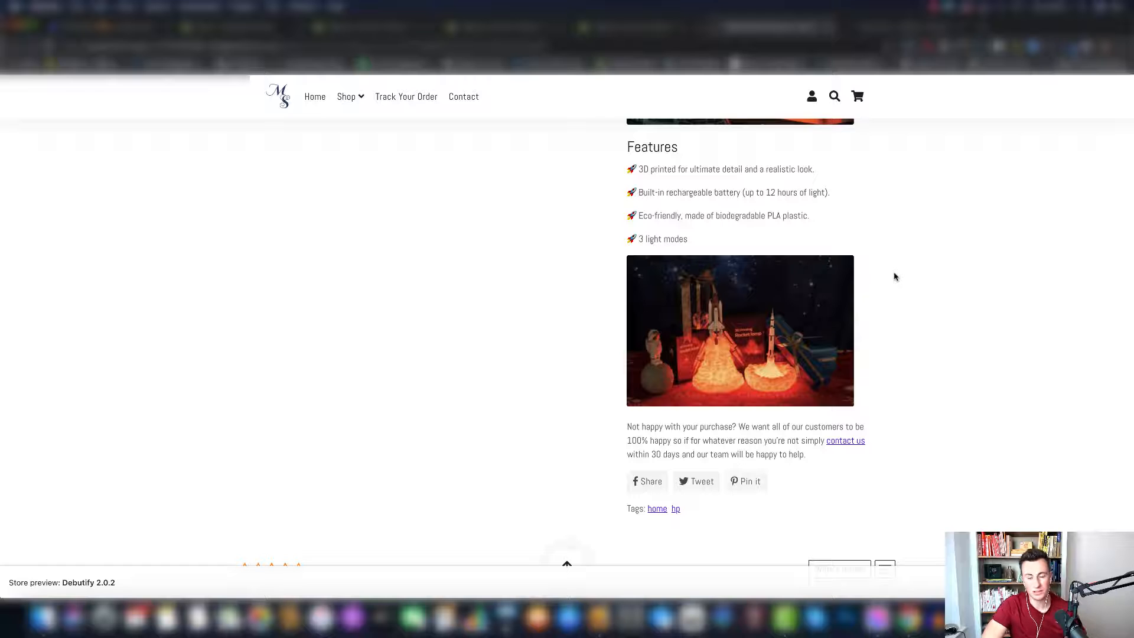
scroll(895, 277, "up", 5)
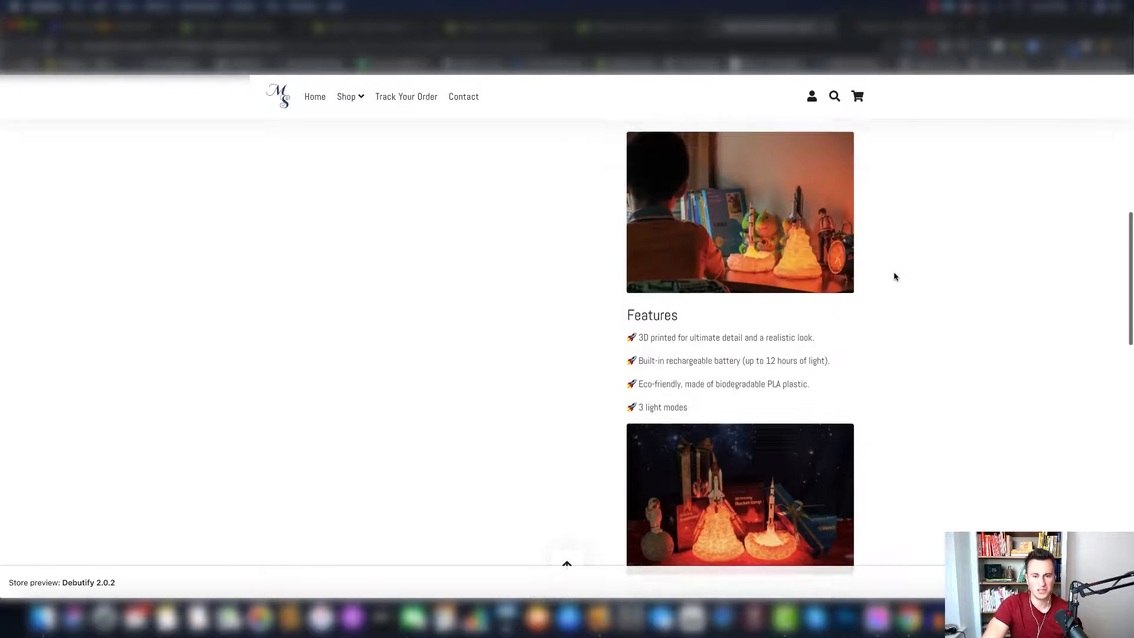
scroll(895, 276, "up", 2)
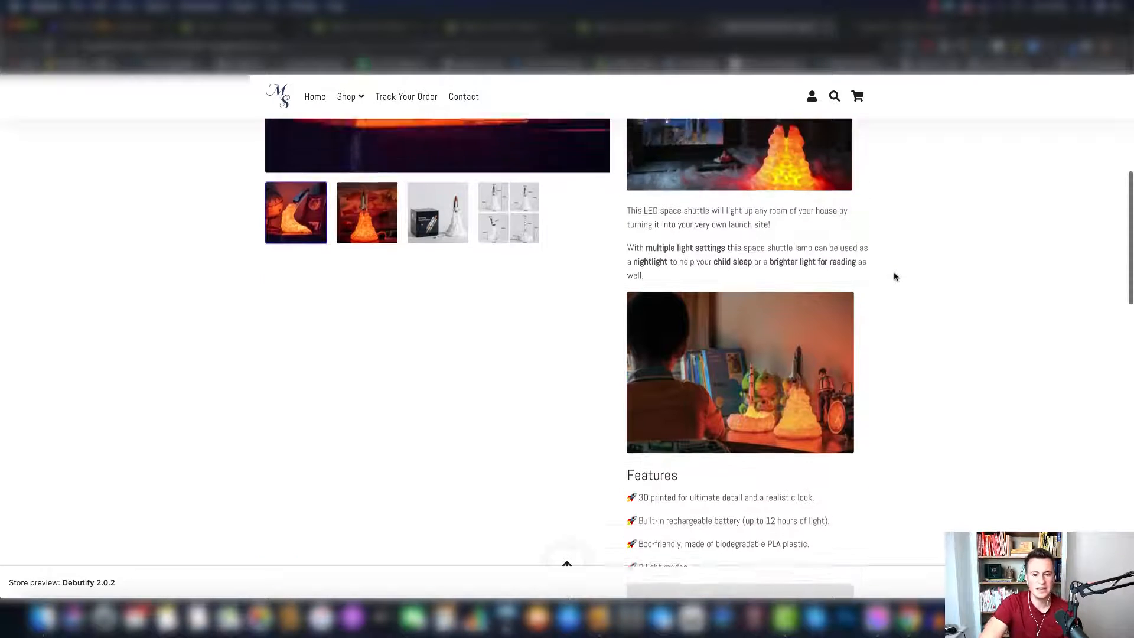
scroll(878, 223, "up", 1)
scroll(879, 222, "up", 1)
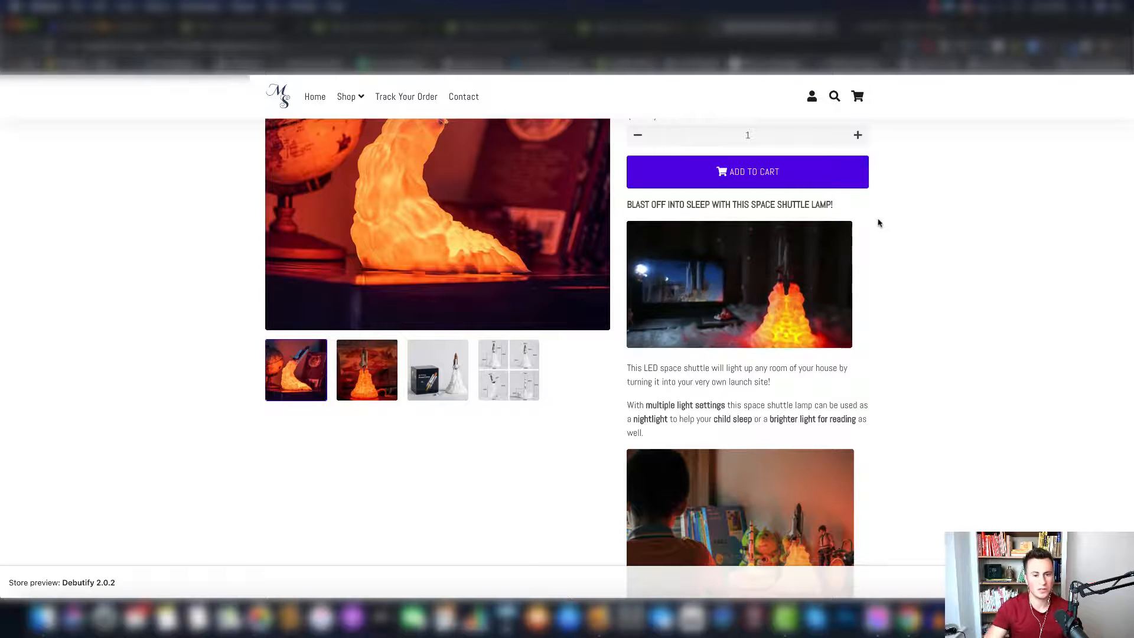
scroll(909, 286, "down", 1)
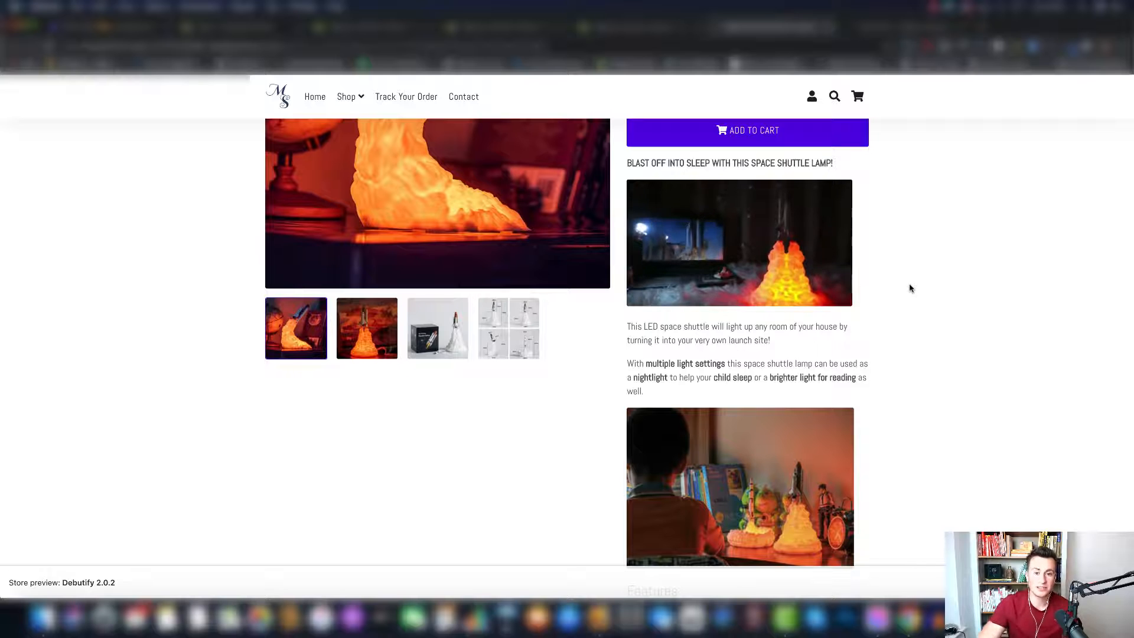
scroll(911, 288, "up", 2)
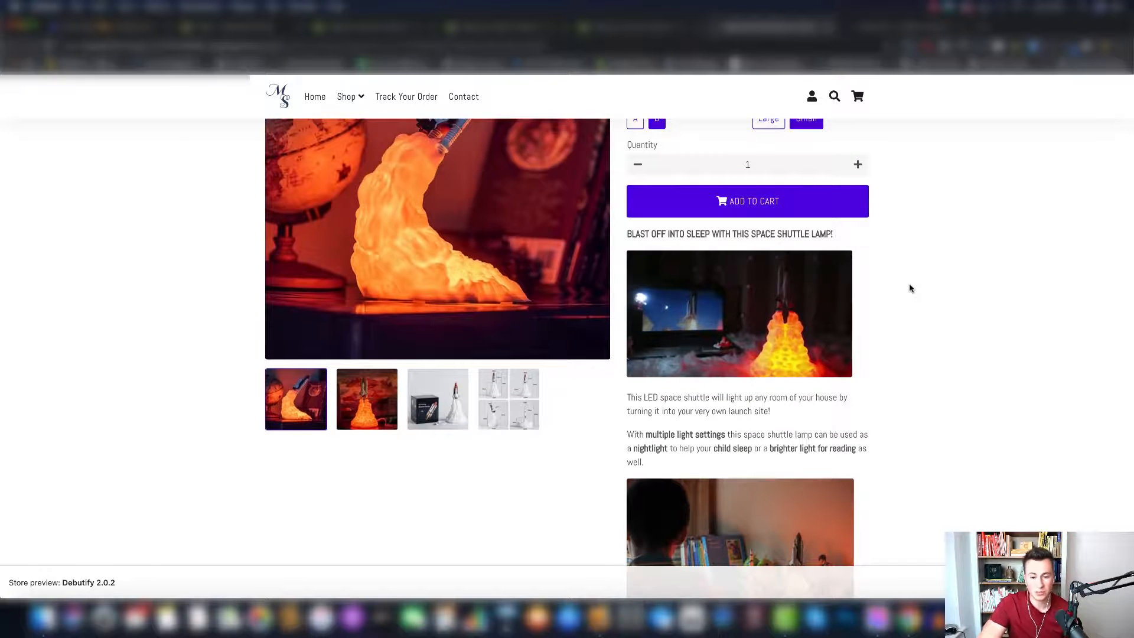
- Review the full previewed product page, from the description down to the reviews and similar products sections, and return to its title and variant choices
scroll(911, 289, "down", 5)
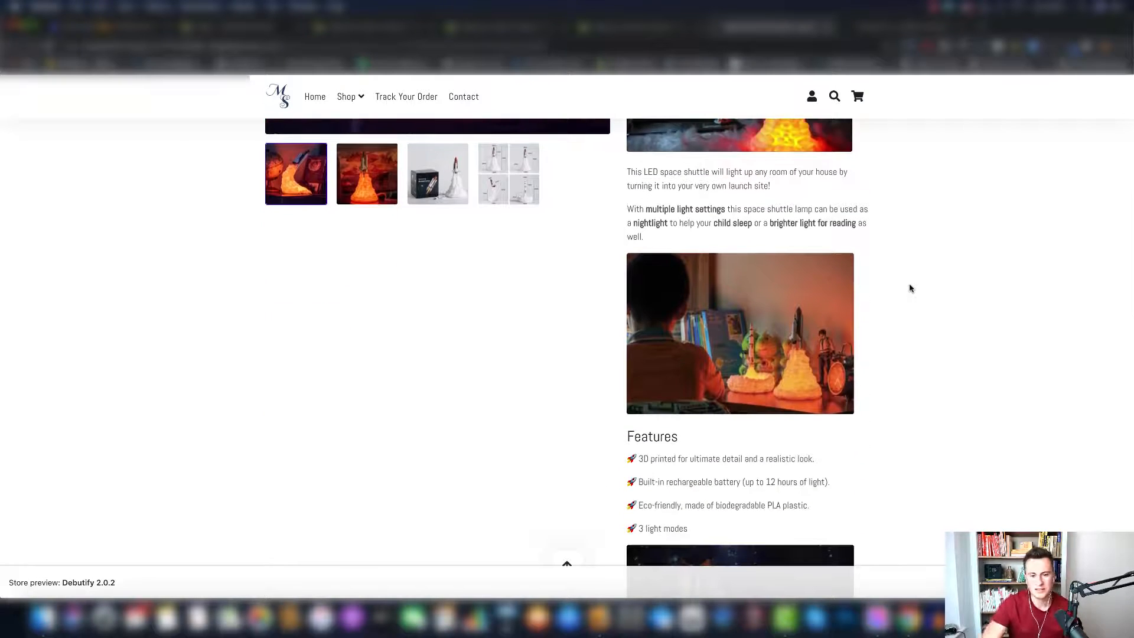
scroll(910, 288, "down", 2)
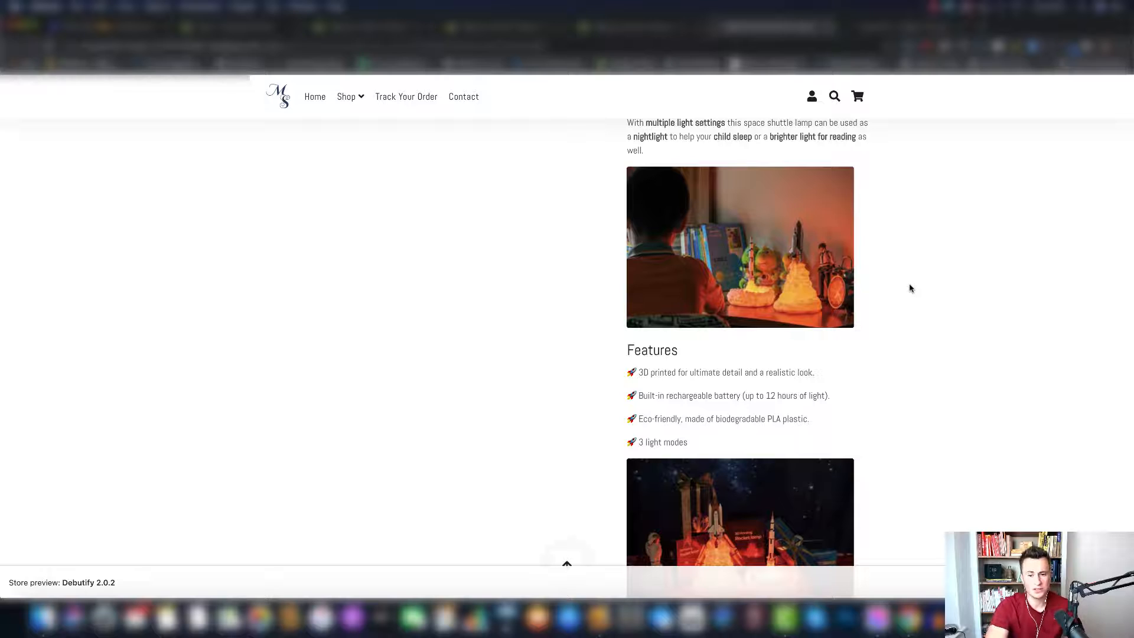
scroll(910, 289, "down", 4)
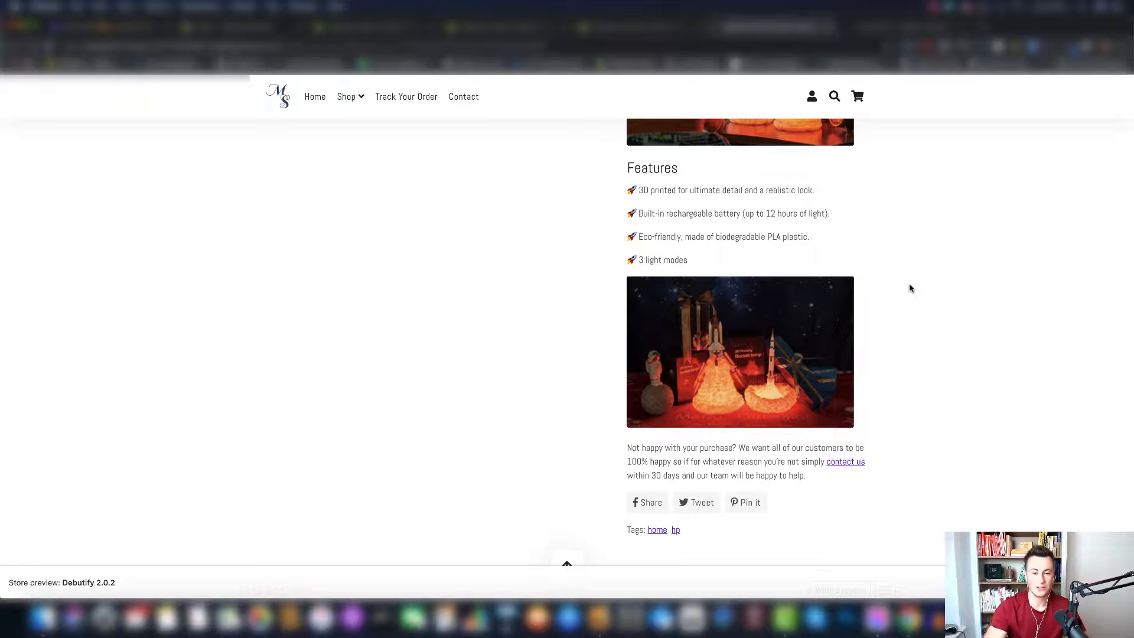
scroll(913, 260, "down", 4)
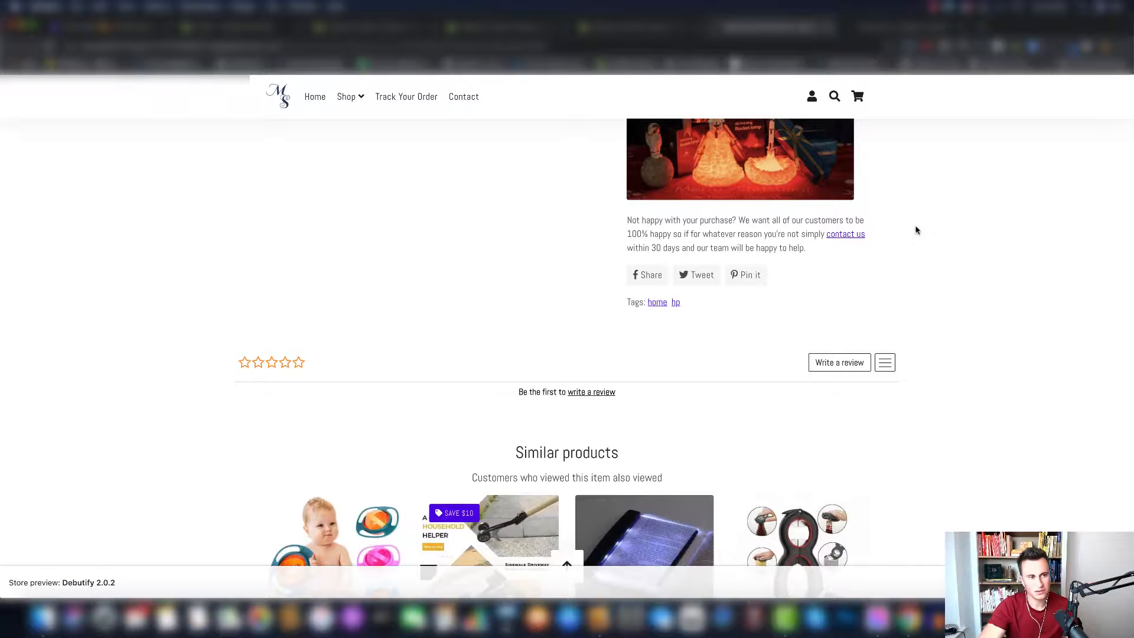
scroll(916, 230, "up", 5)
scroll(917, 230, "down", 6)
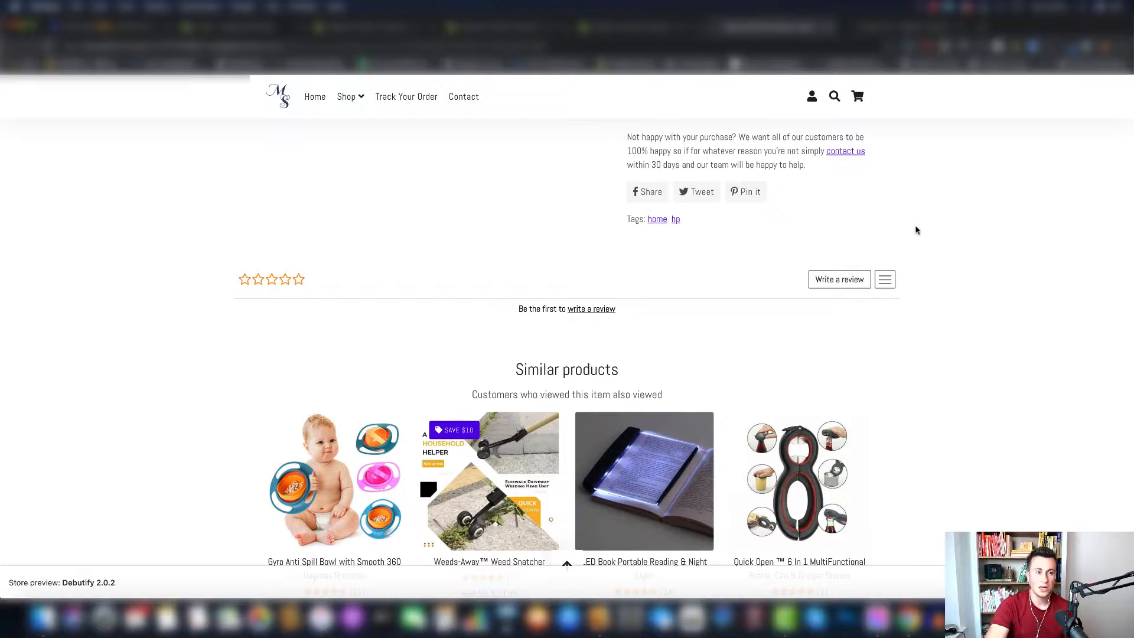
scroll(916, 230, "up", 15)
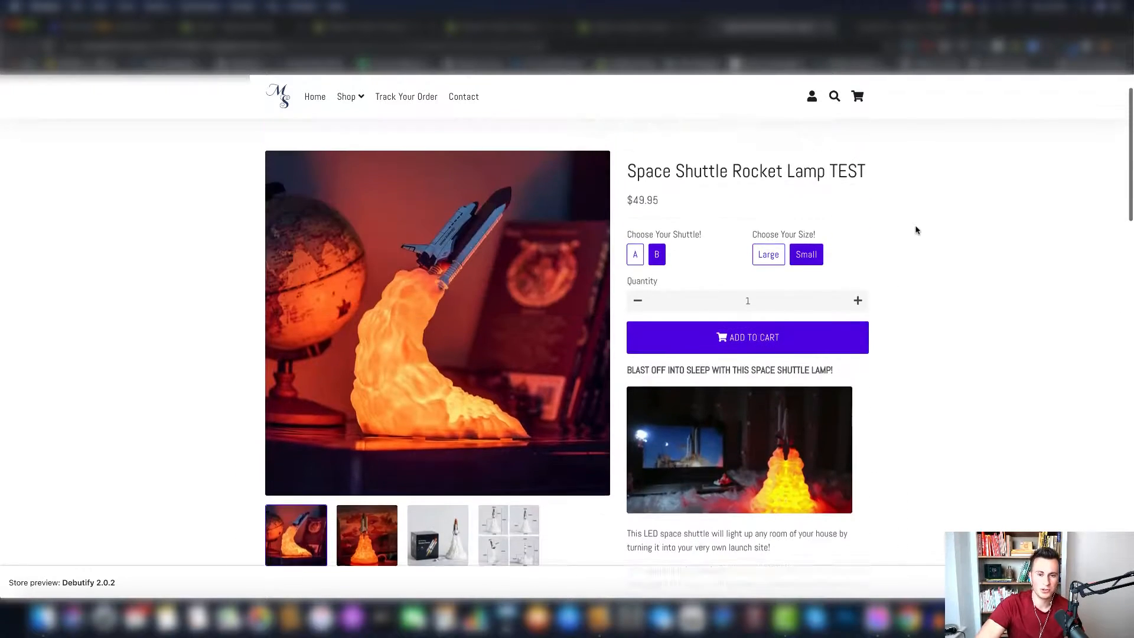
scroll(916, 230, "up", 3)
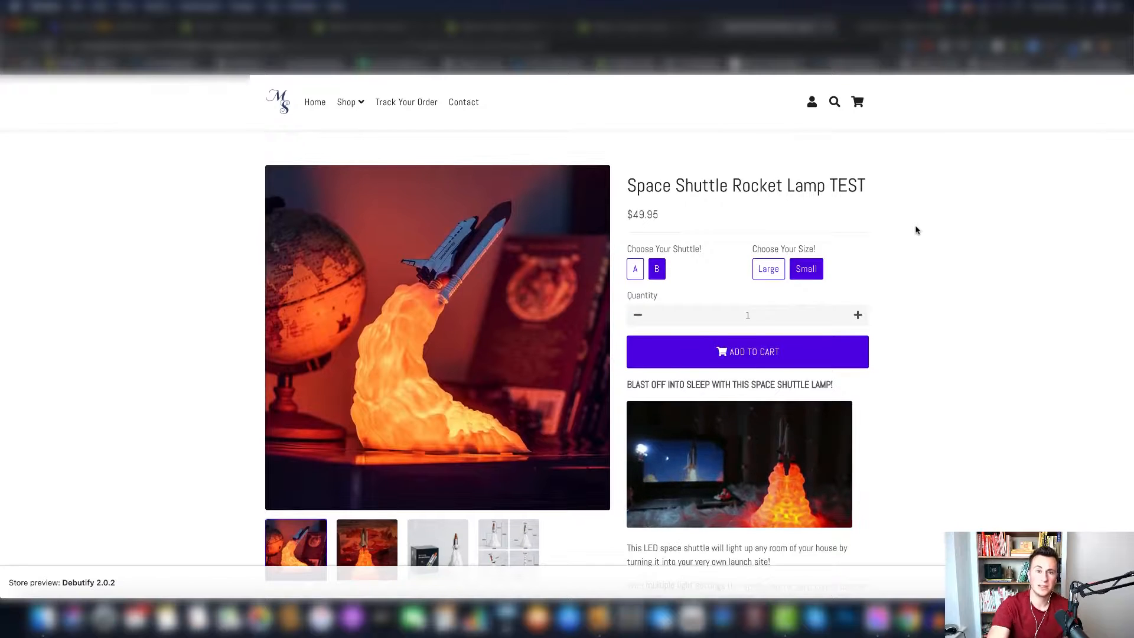